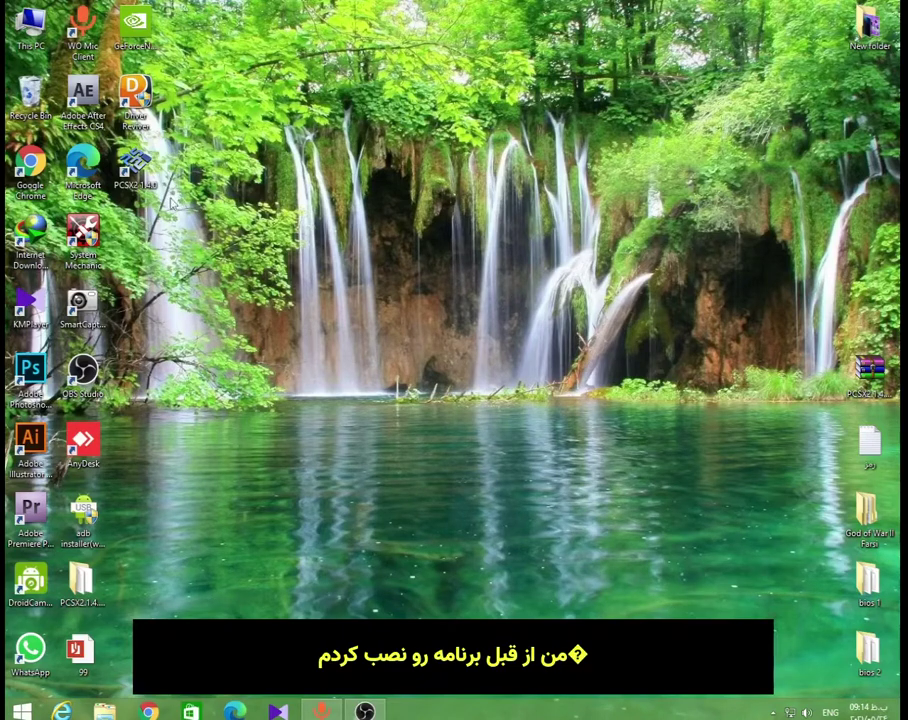
Launch PCSX2 1.4.0 and proceed through the first-time configuration with the default language and plugins to the BIOS selection.
double_click(136, 166)
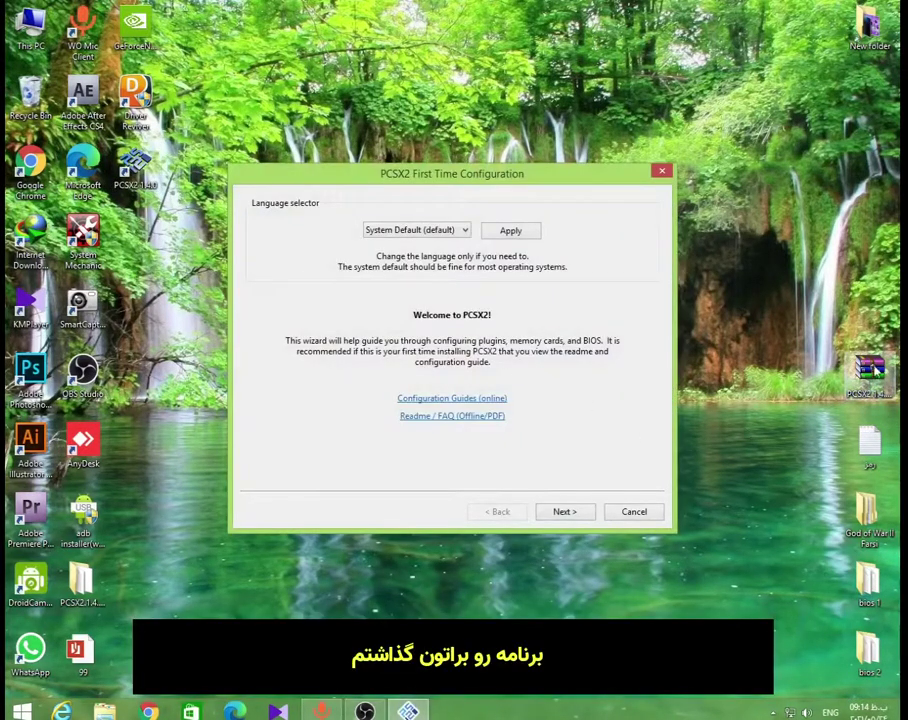
click(567, 513)
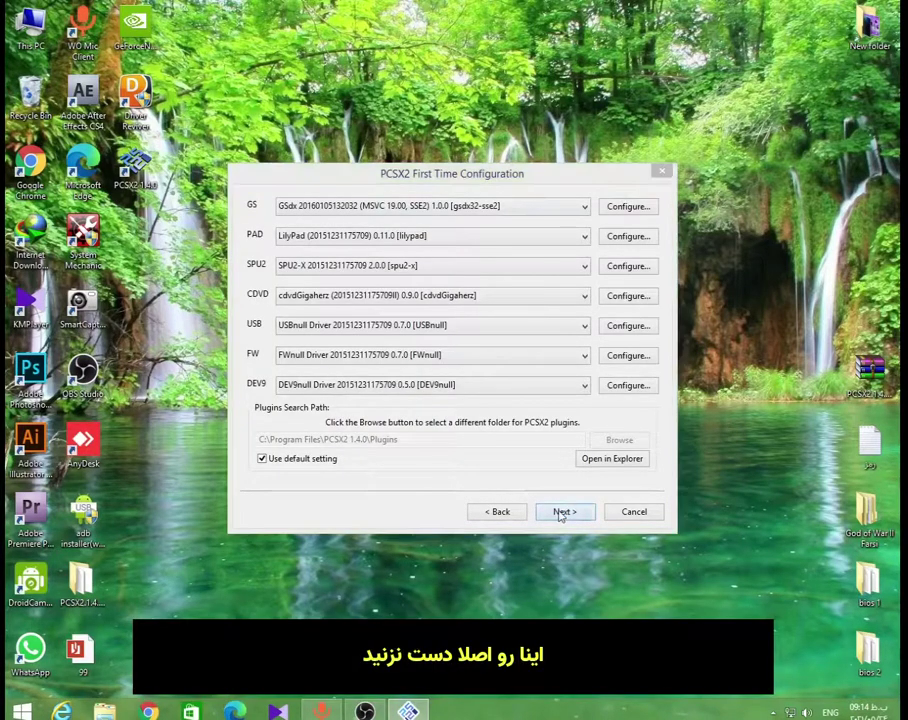
click(563, 512)
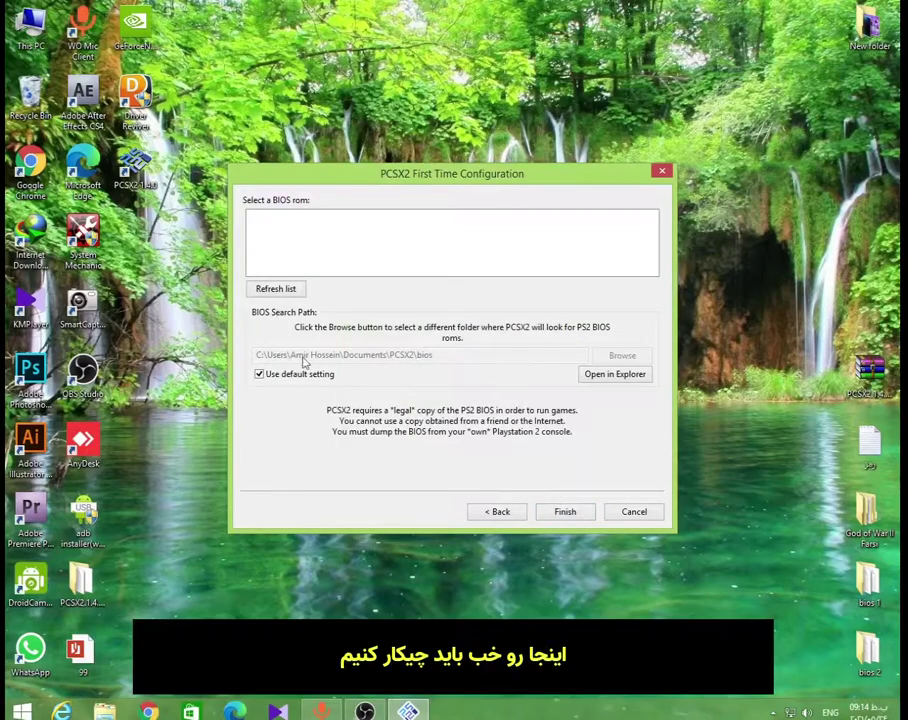
Turn off the default BIOS path, use the desktop folder bios 1, and finish setup with the first Europe v01.60(04/10/2001) BIOS.
click(260, 375)
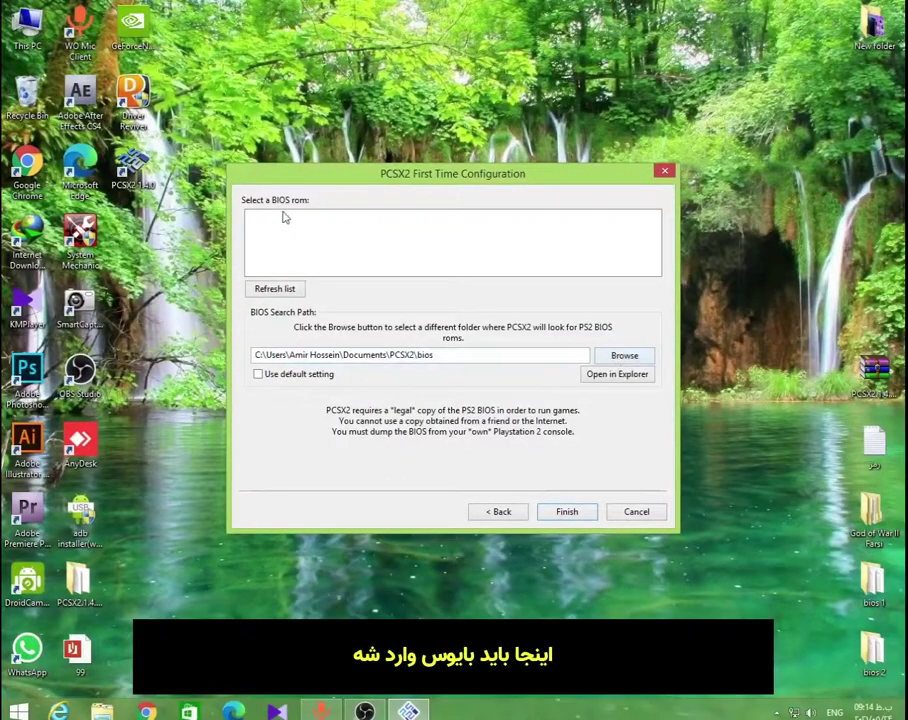
click(620, 357)
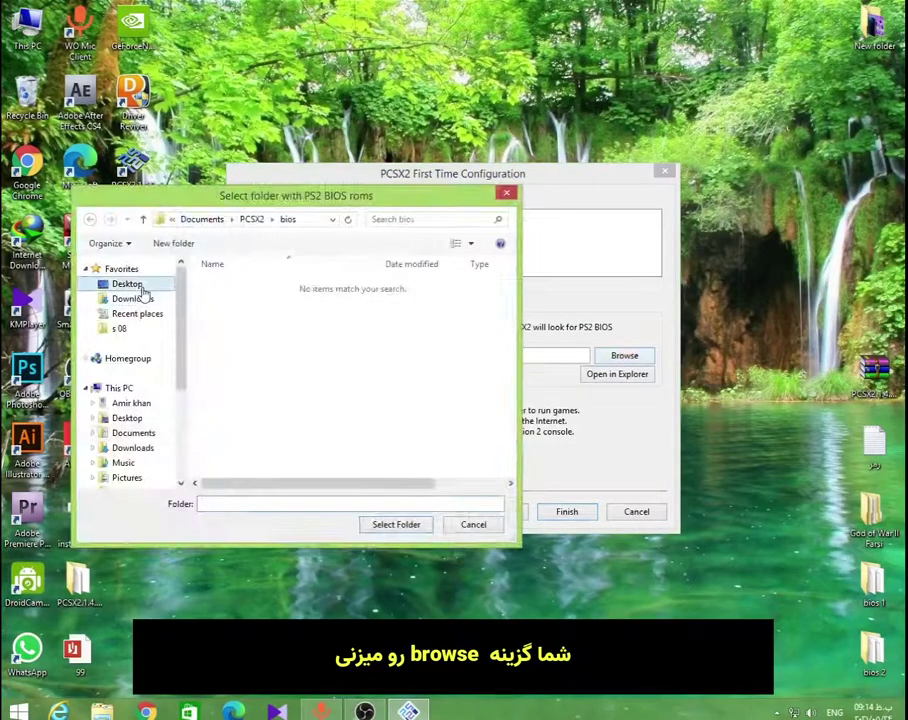
click(128, 286)
click(319, 395)
scroll(319, 390, down, 2)
click(259, 322)
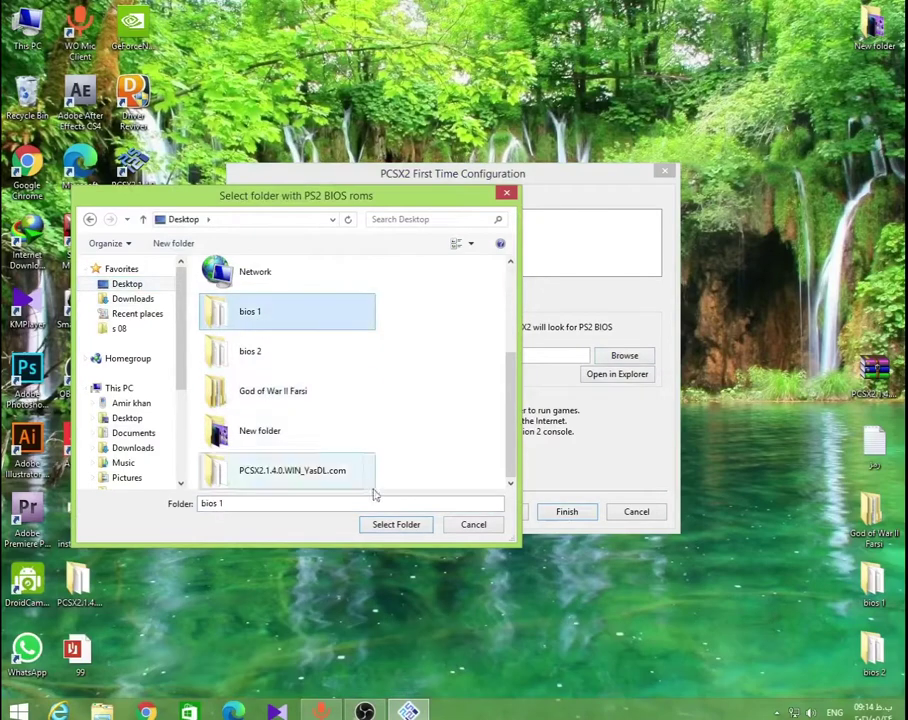
click(396, 525)
click(310, 215)
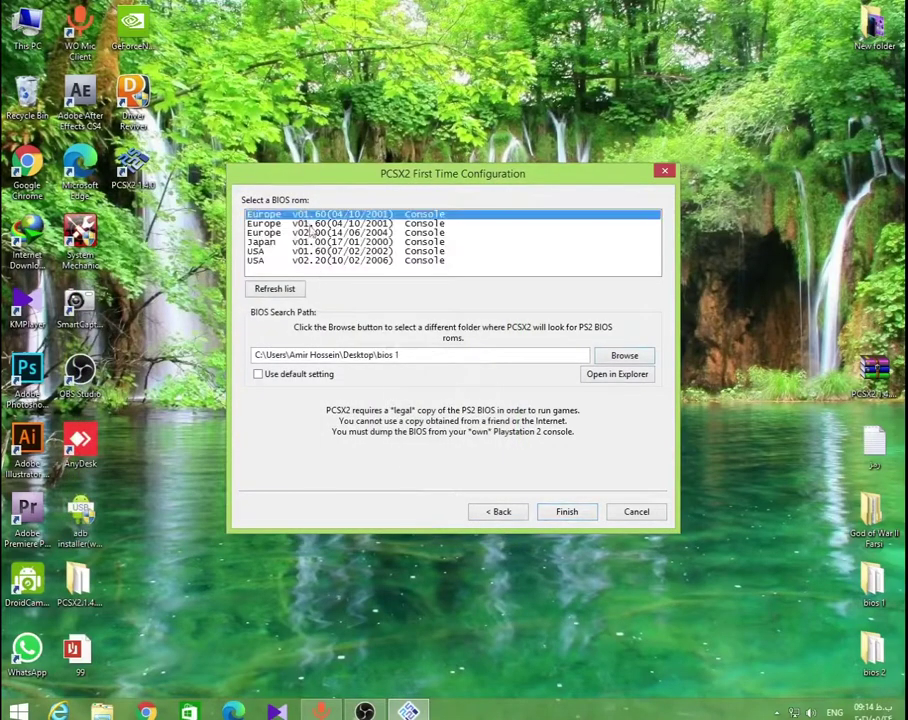
click(548, 511)
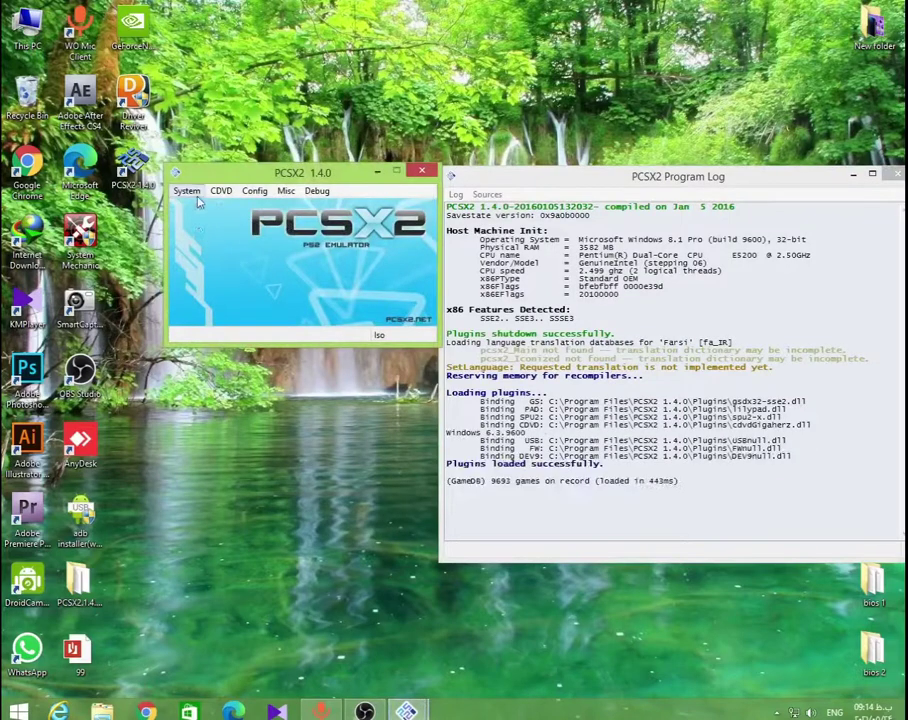
Open the GSdx video plugin settings, choose Default Hardware Device as the adapter and view the renderer options.
click(187, 190)
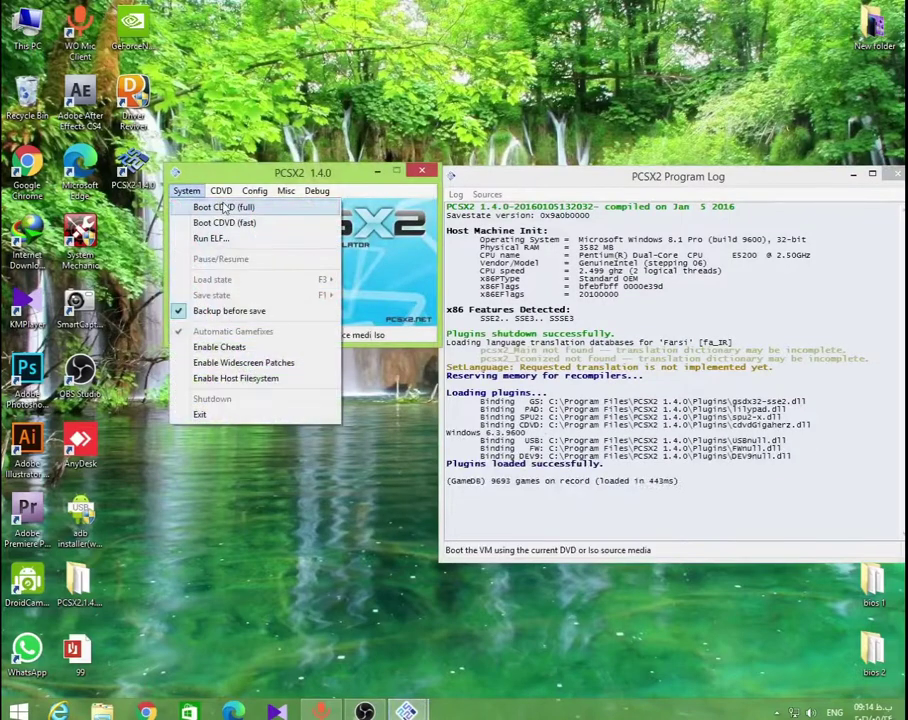
mouse_move(212, 192)
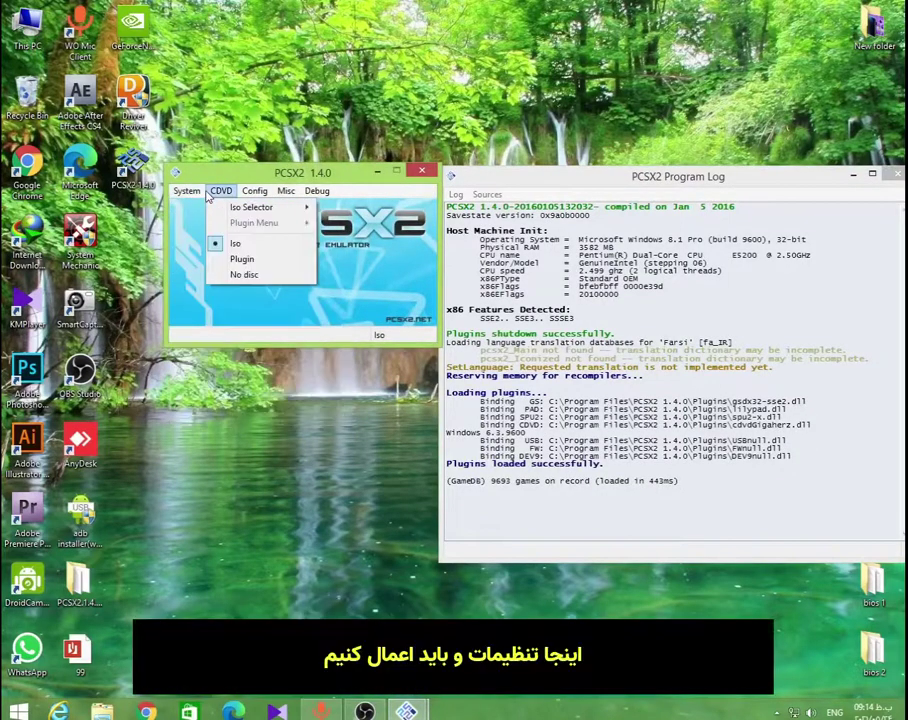
mouse_move(253, 195)
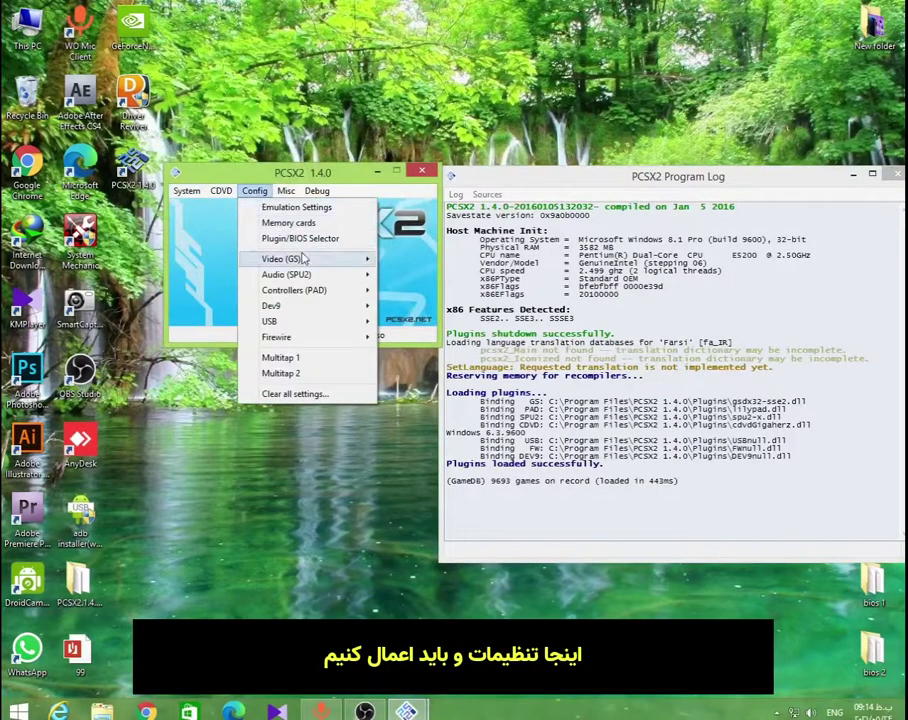
mouse_move(296, 259)
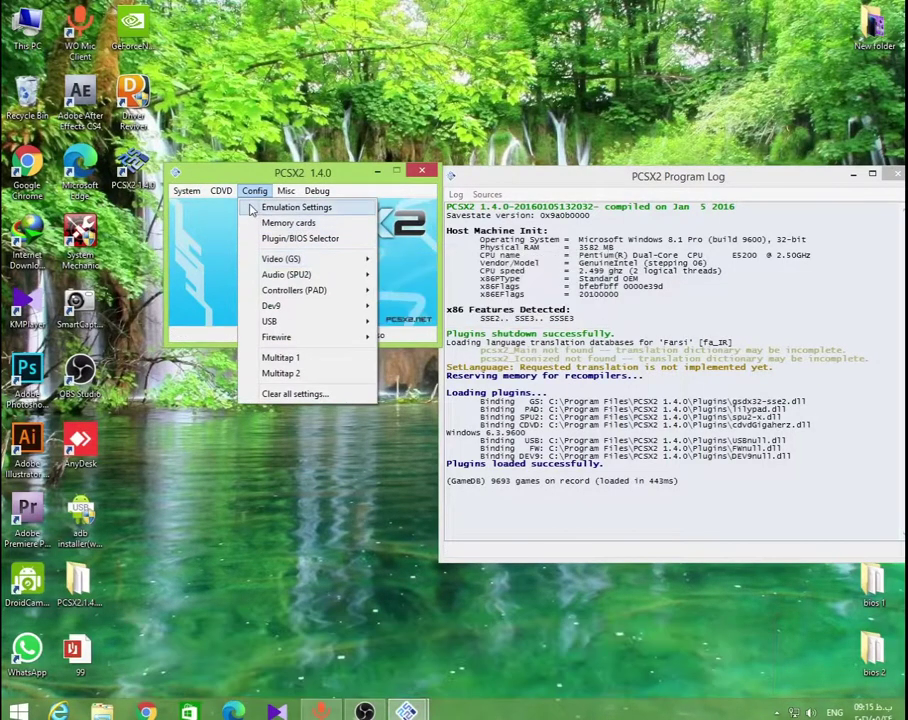
mouse_move(355, 261)
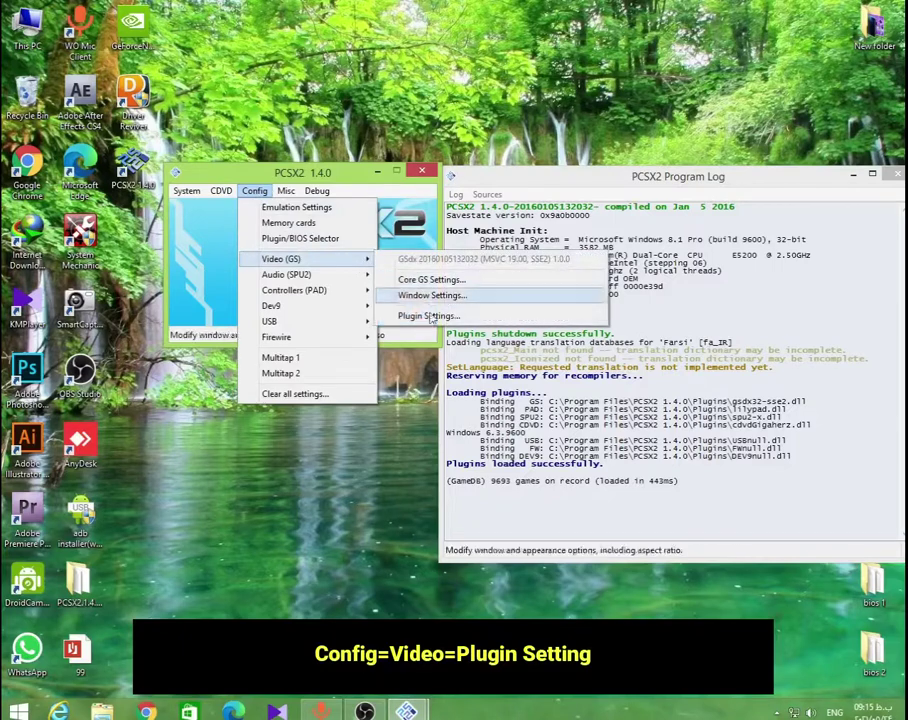
click(430, 315)
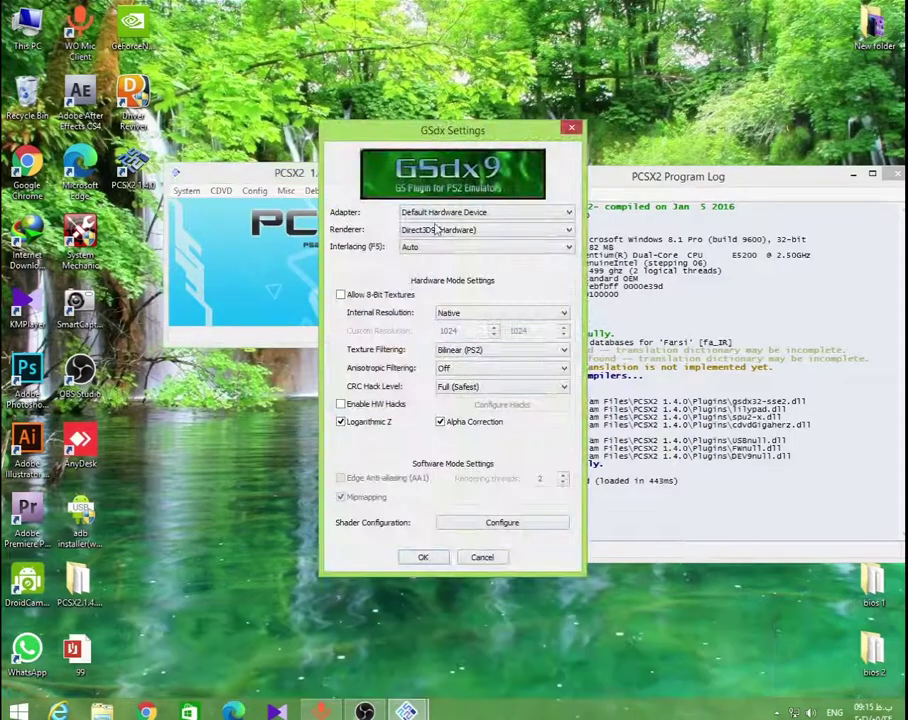
click(433, 213)
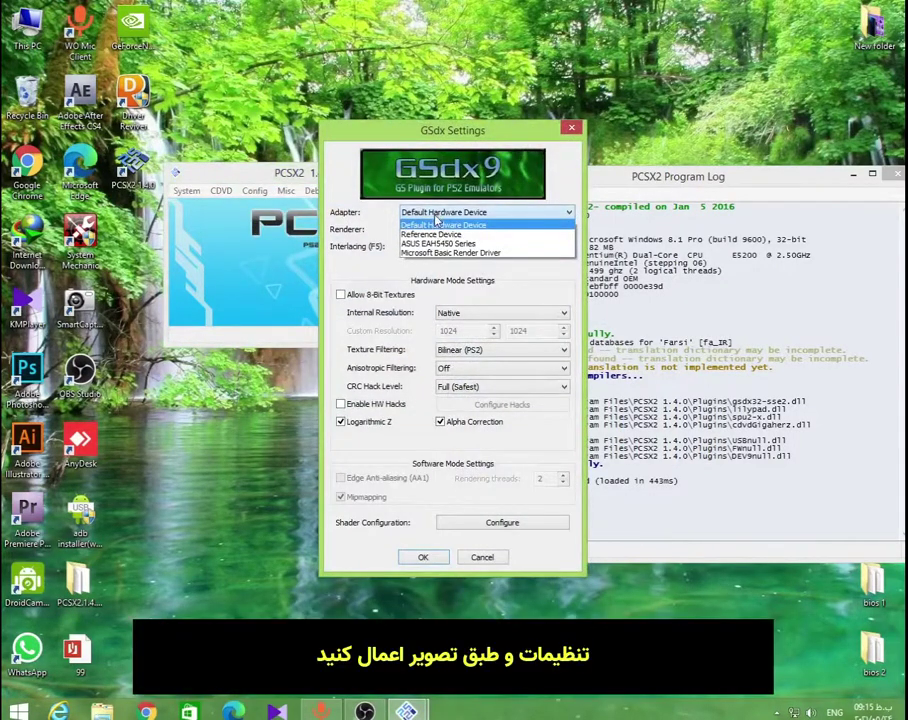
click(436, 225)
click(427, 230)
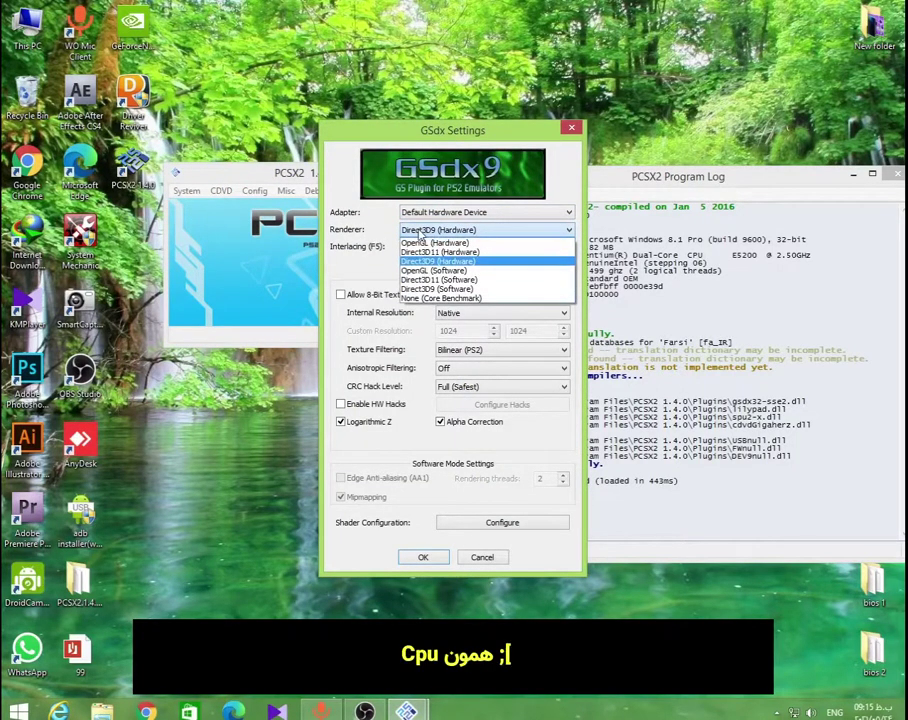
click(420, 231)
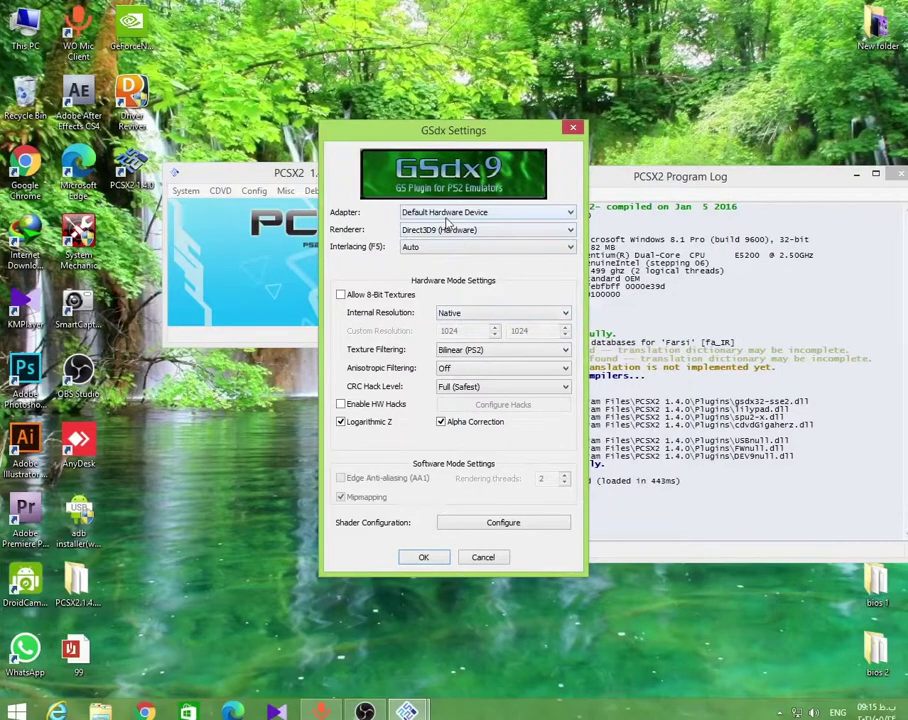
Accept the GSdx settings with Default Hardware Device as adapter and Direct3D9 (Hardware) as renderer, after going over both option lists.
click(458, 212)
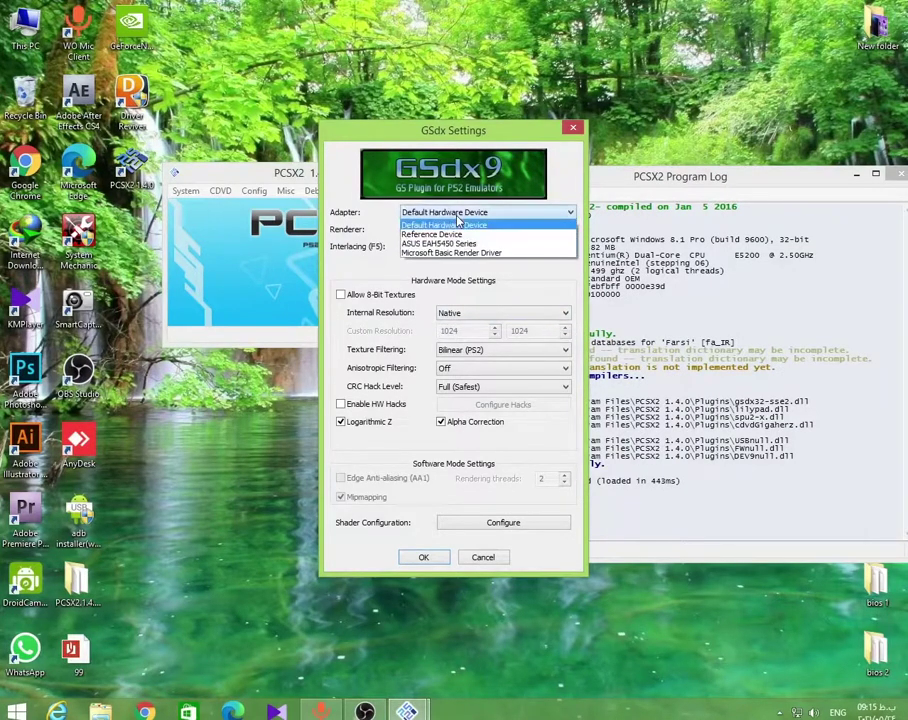
click(462, 222)
click(453, 231)
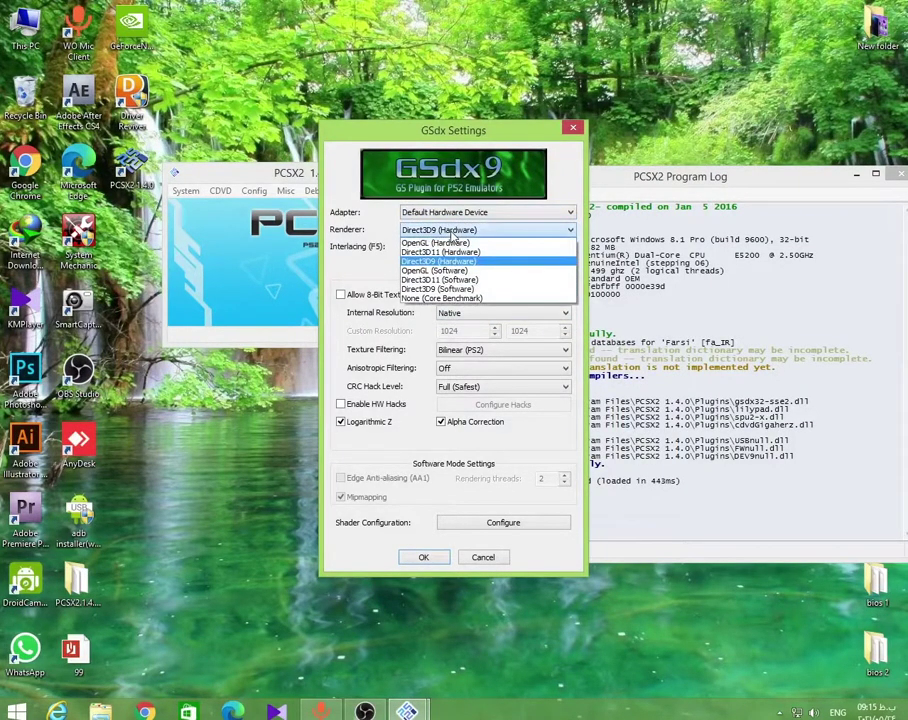
click(455, 233)
click(455, 231)
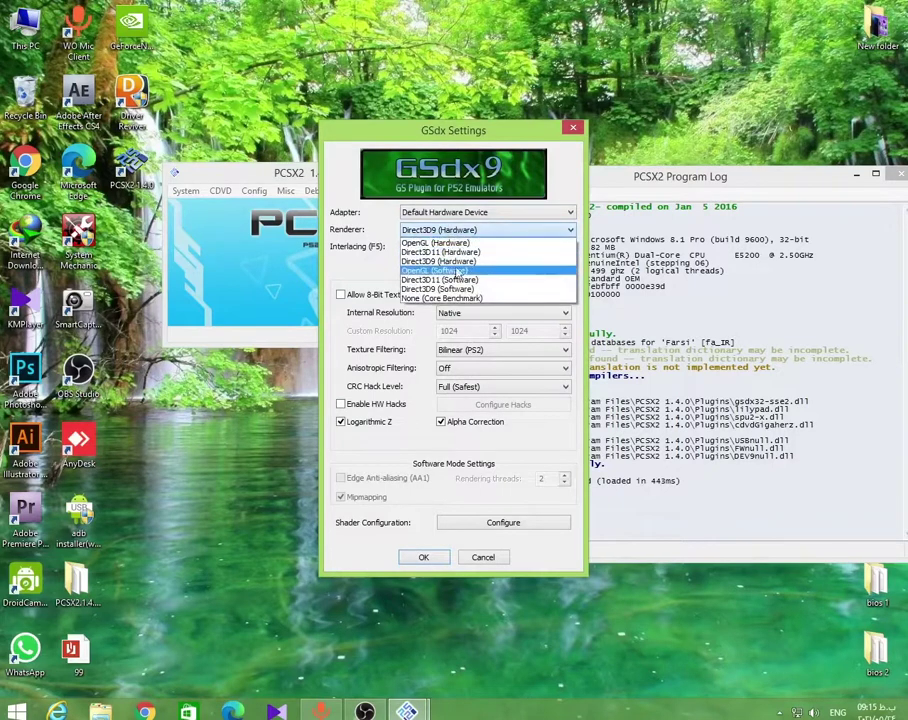
click(450, 234)
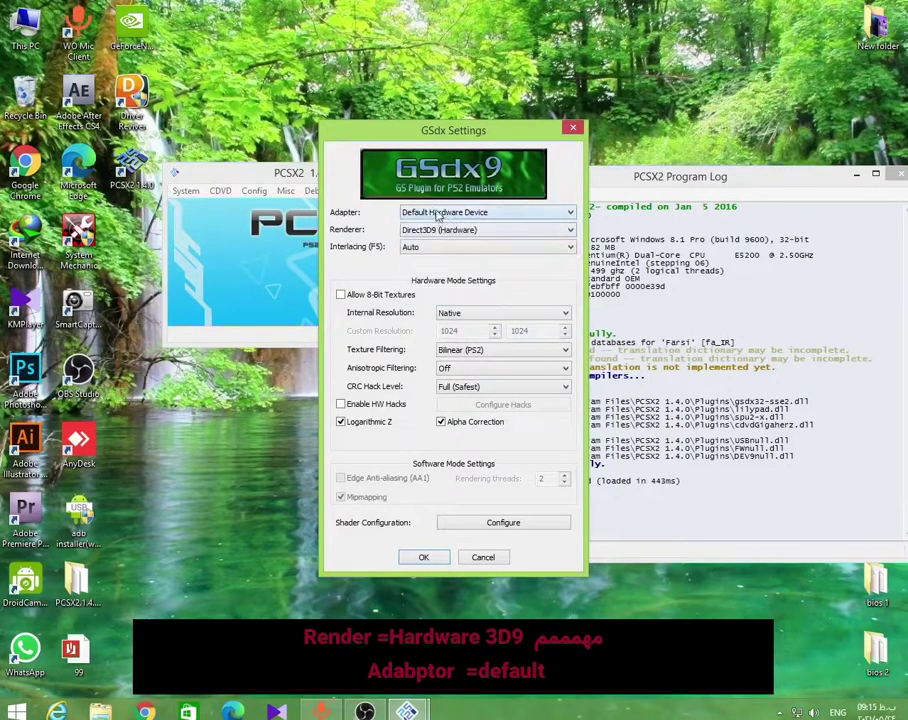
click(436, 214)
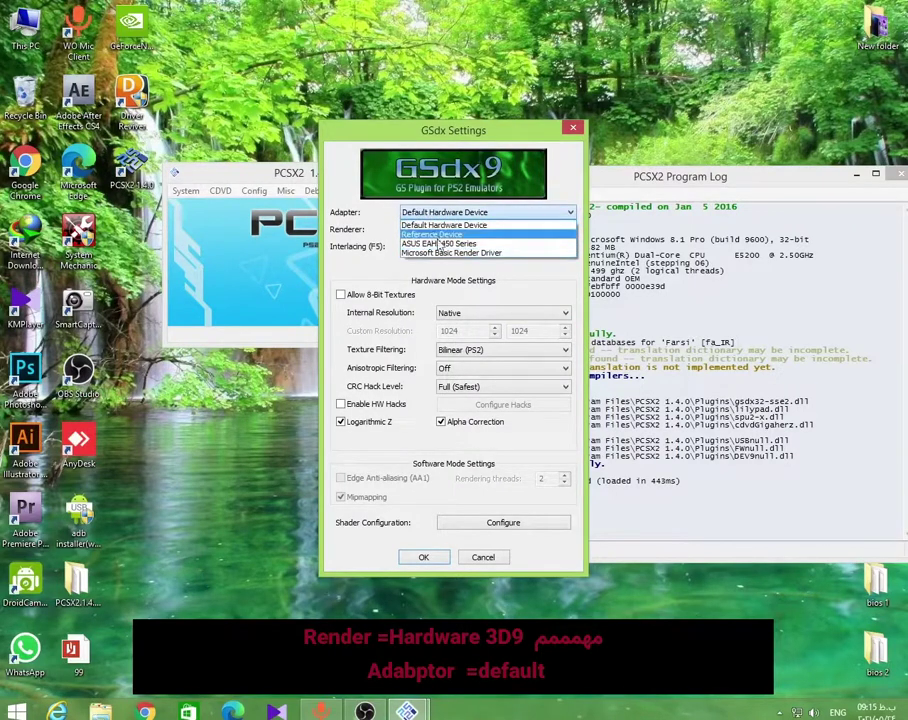
click(444, 225)
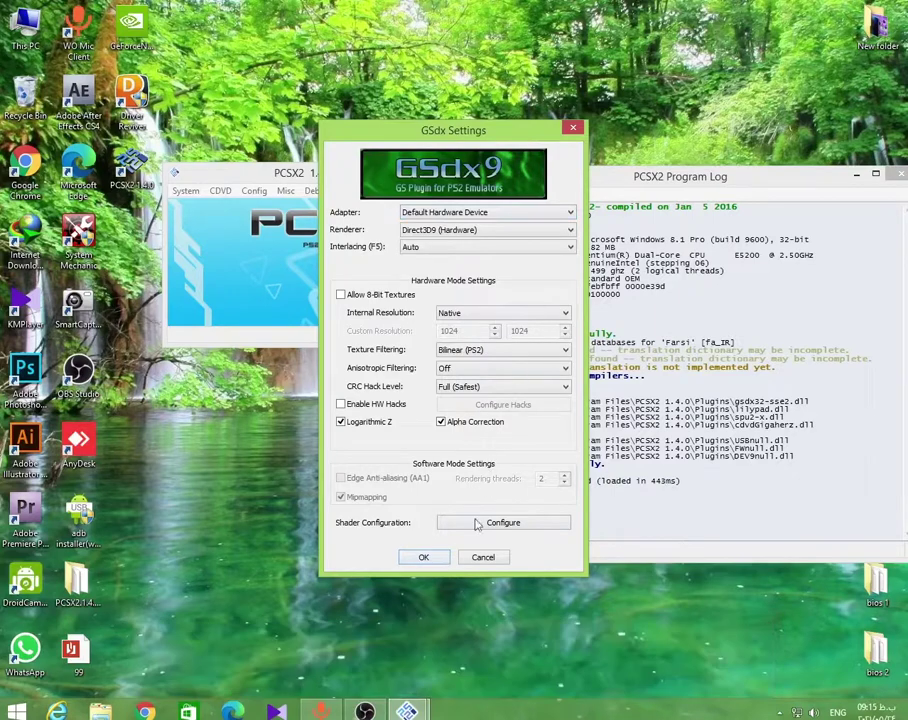
click(438, 558)
Review the plugin, BIOS and folder settings in the component selector and accept them.
click(255, 190)
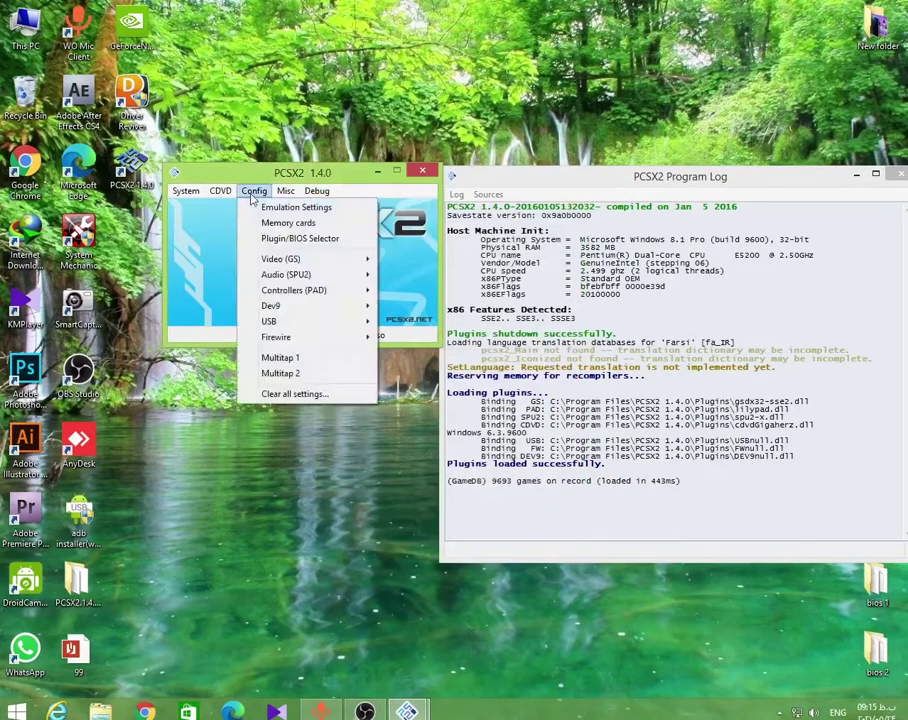
click(300, 237)
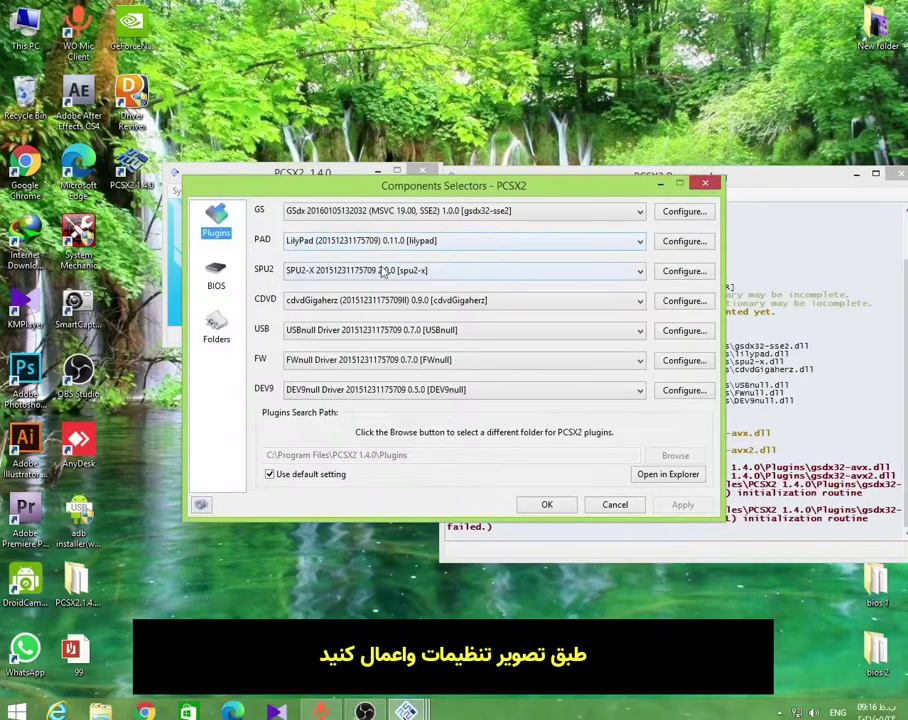
click(216, 285)
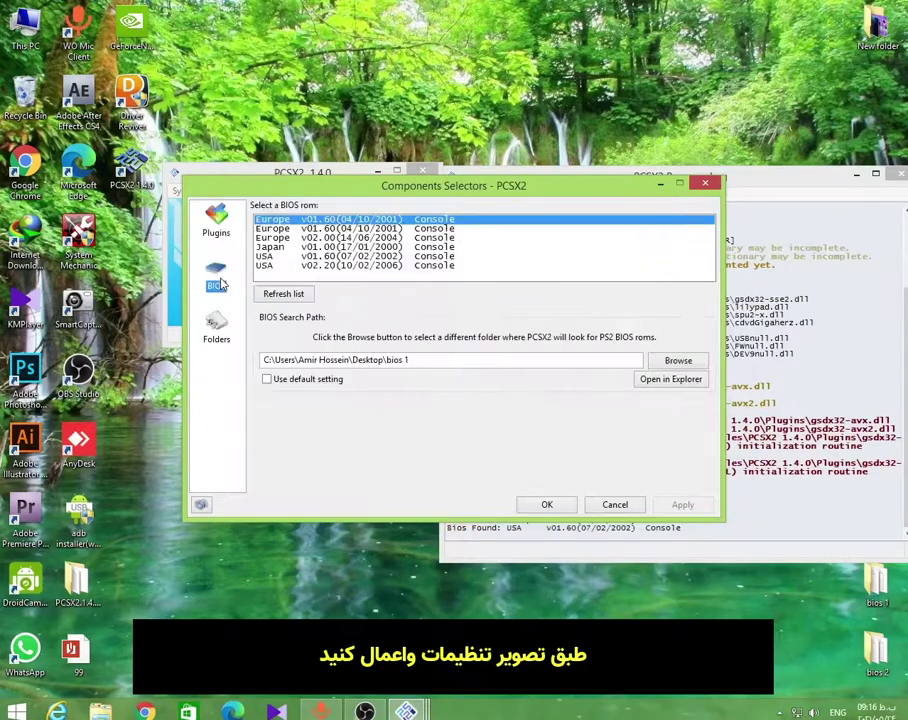
click(208, 325)
click(216, 220)
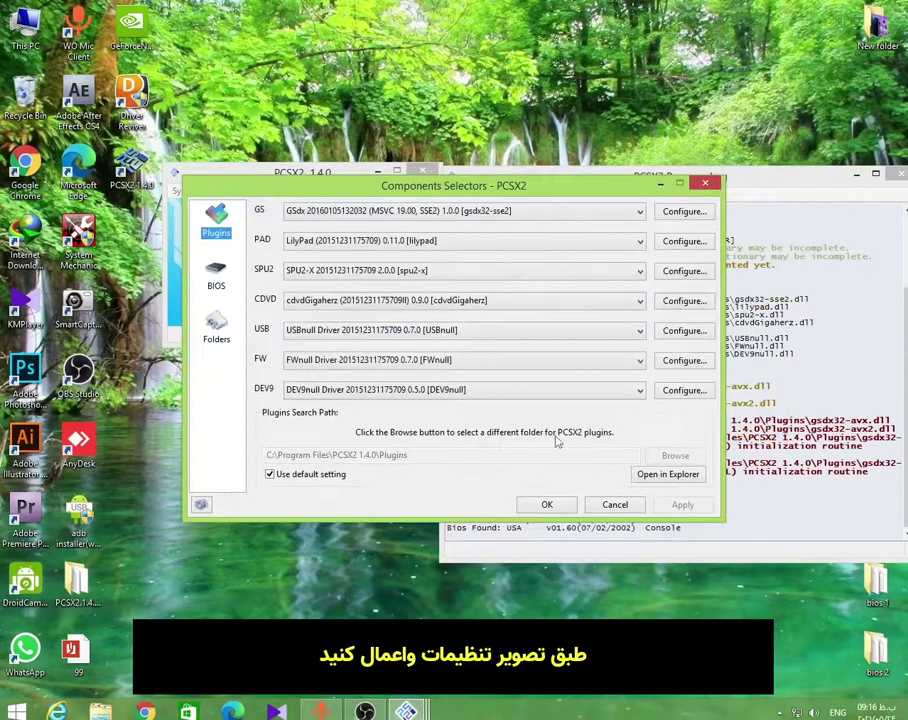
click(546, 504)
In the emulation settings, go through the EE/IOP, VUs and GS options and set the GS Window aspect ratio to Widescreen (16:9).
click(253, 192)
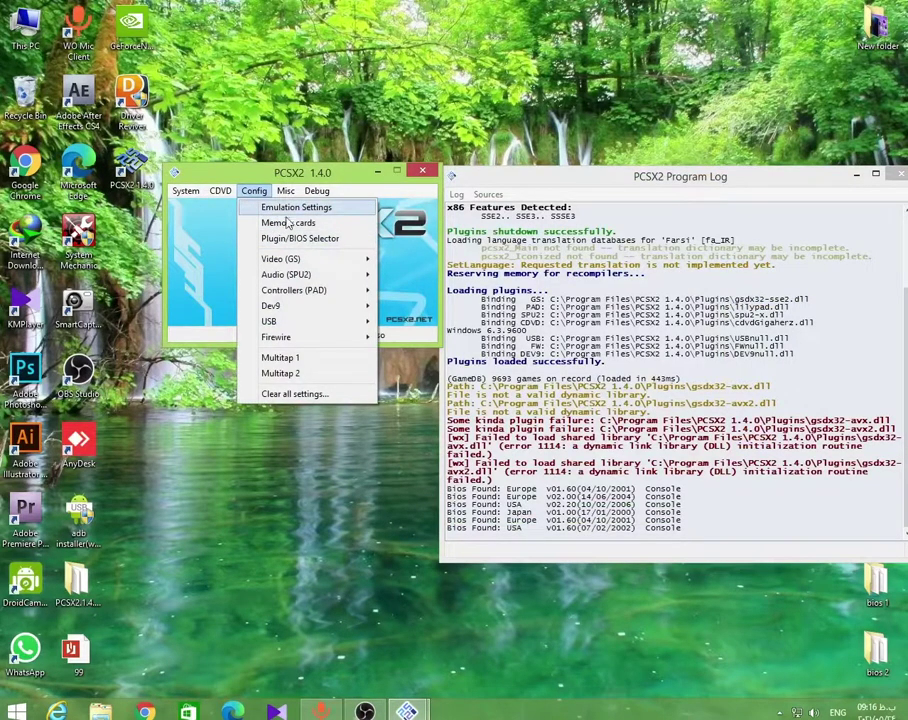
click(285, 208)
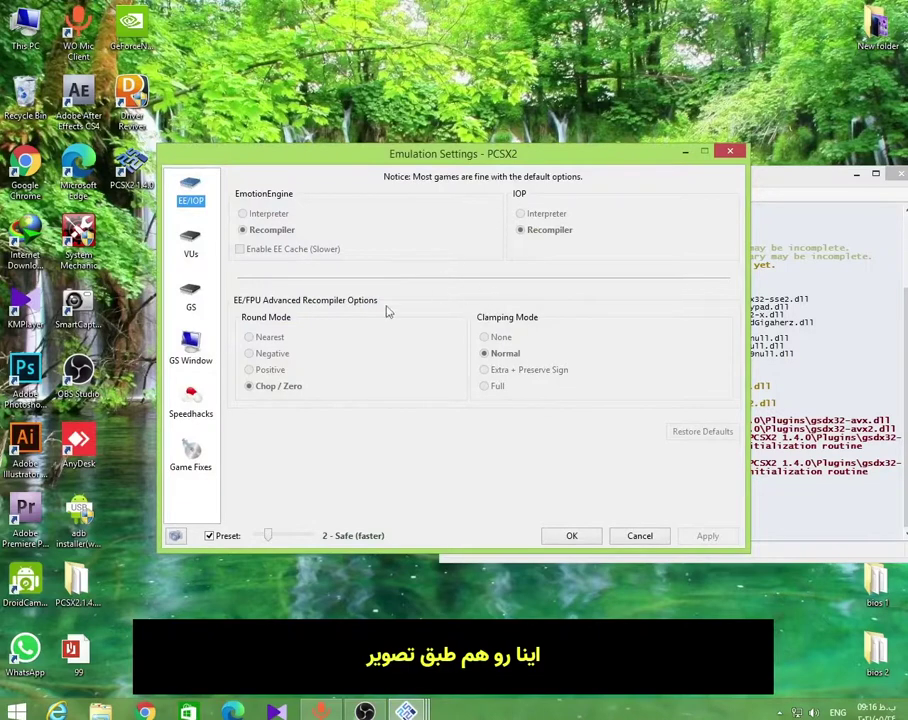
click(192, 243)
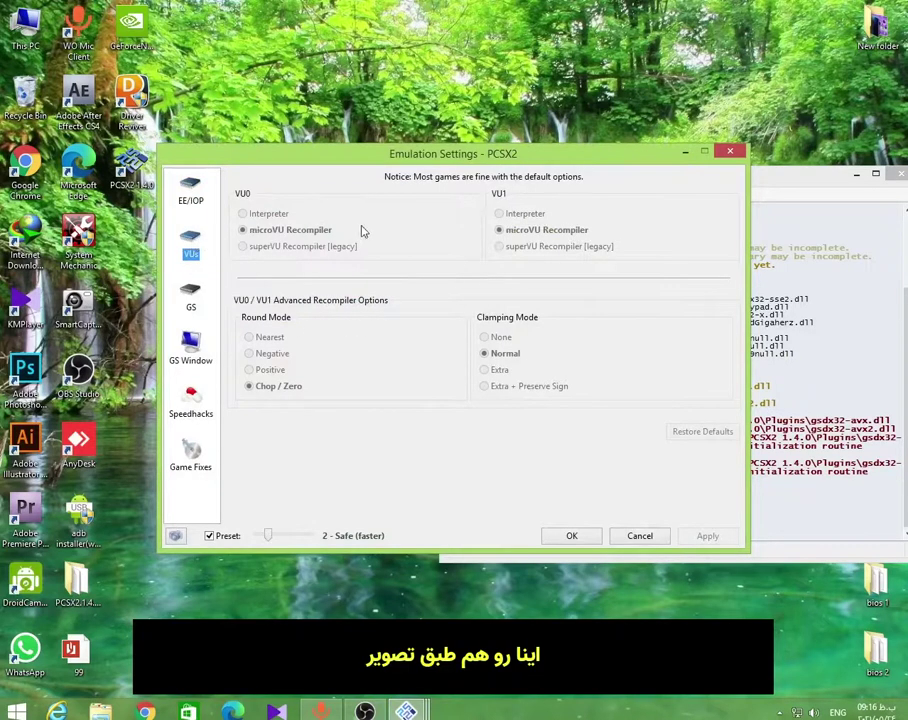
click(191, 296)
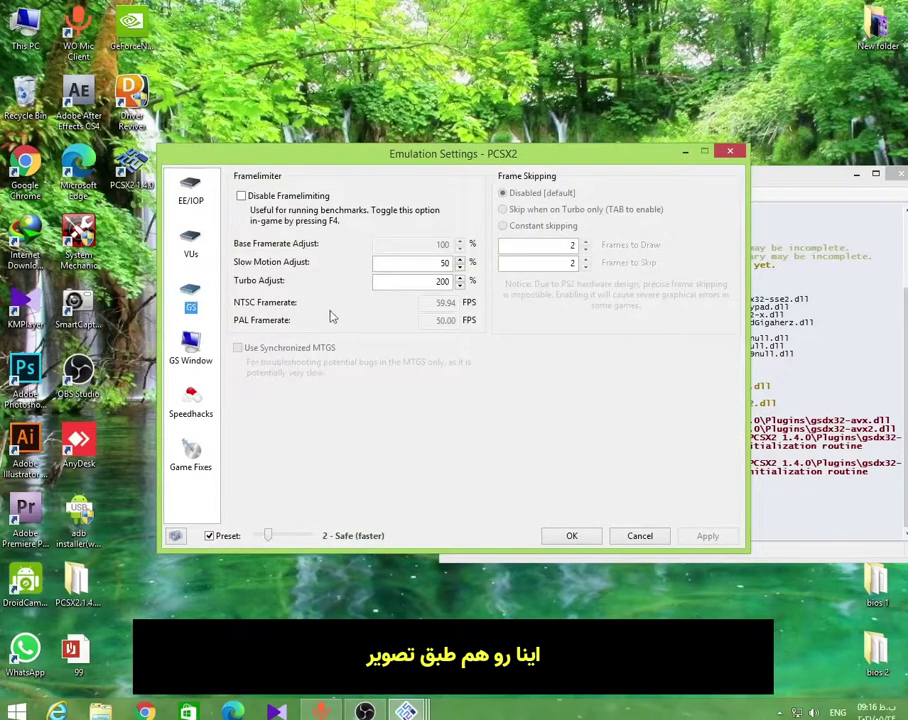
click(196, 343)
click(501, 179)
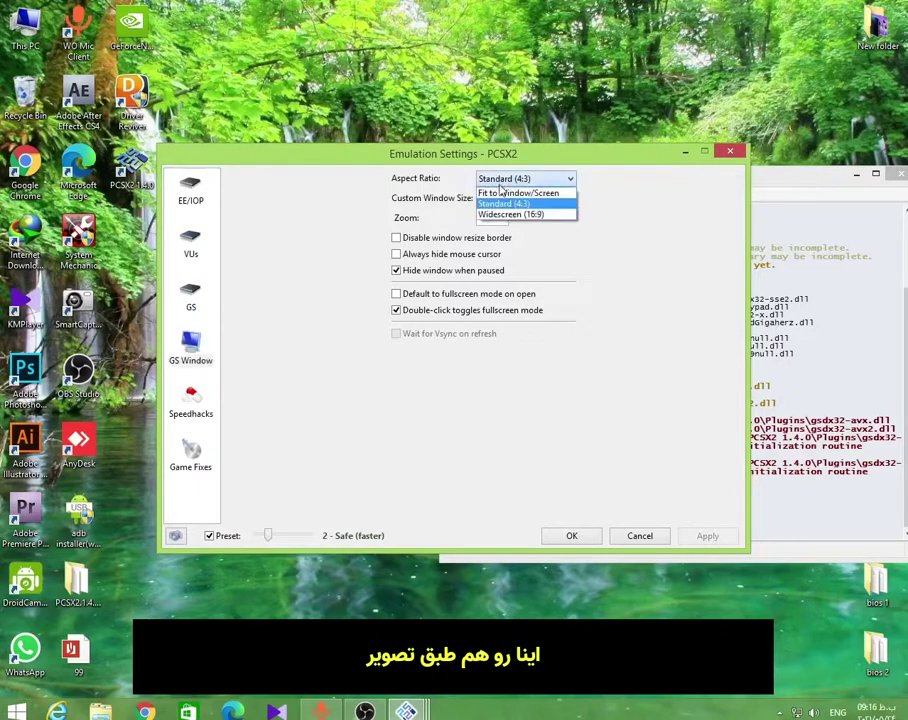
click(505, 217)
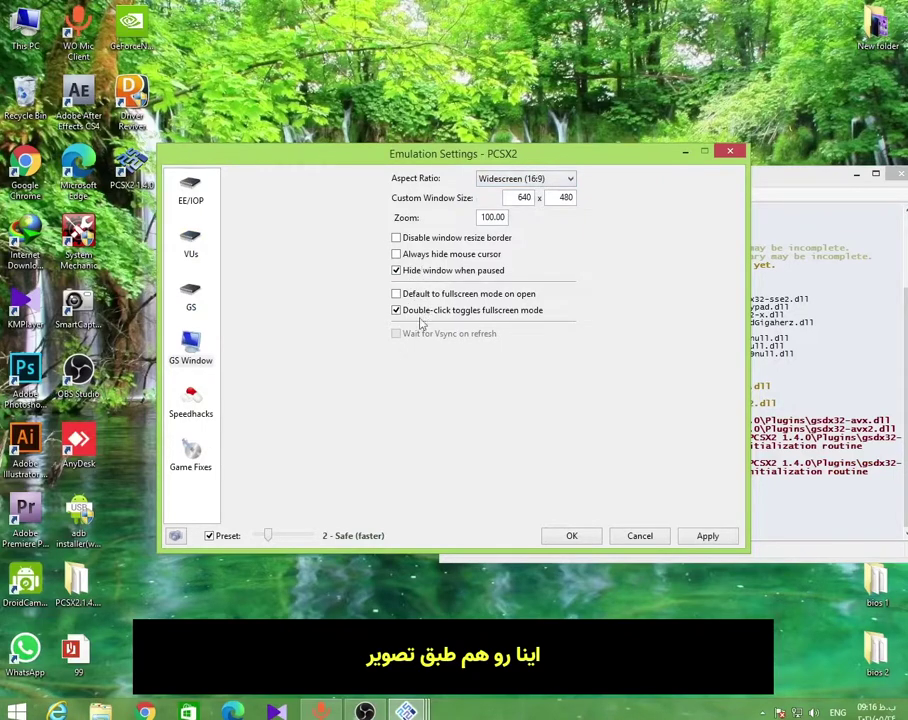
Look over the Speedhacks and Game Fixes options in the emulation settings, finishing on Speedhacks.
click(191, 410)
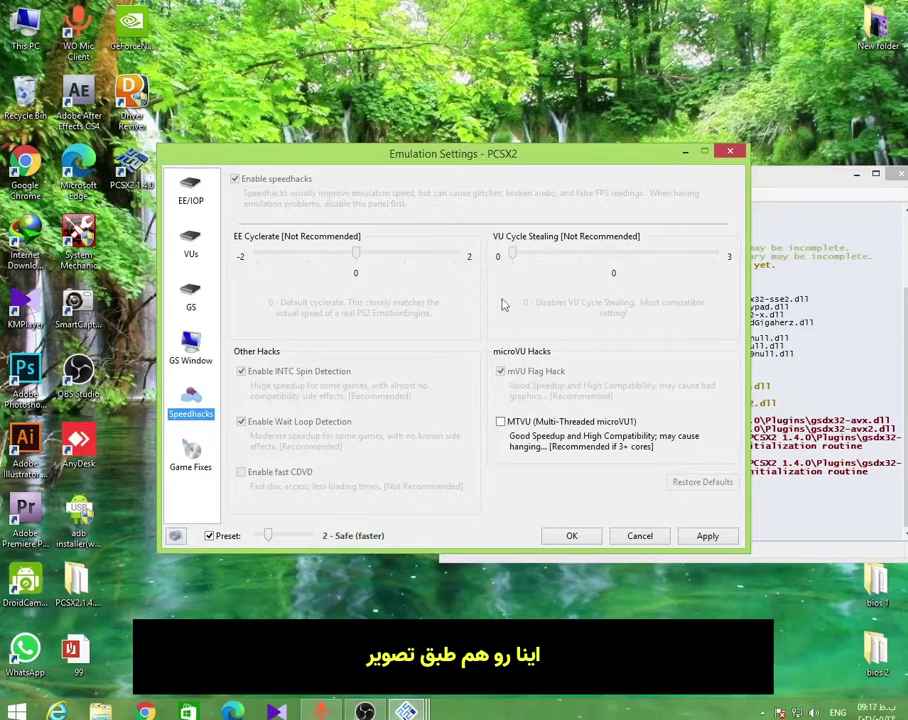
click(186, 464)
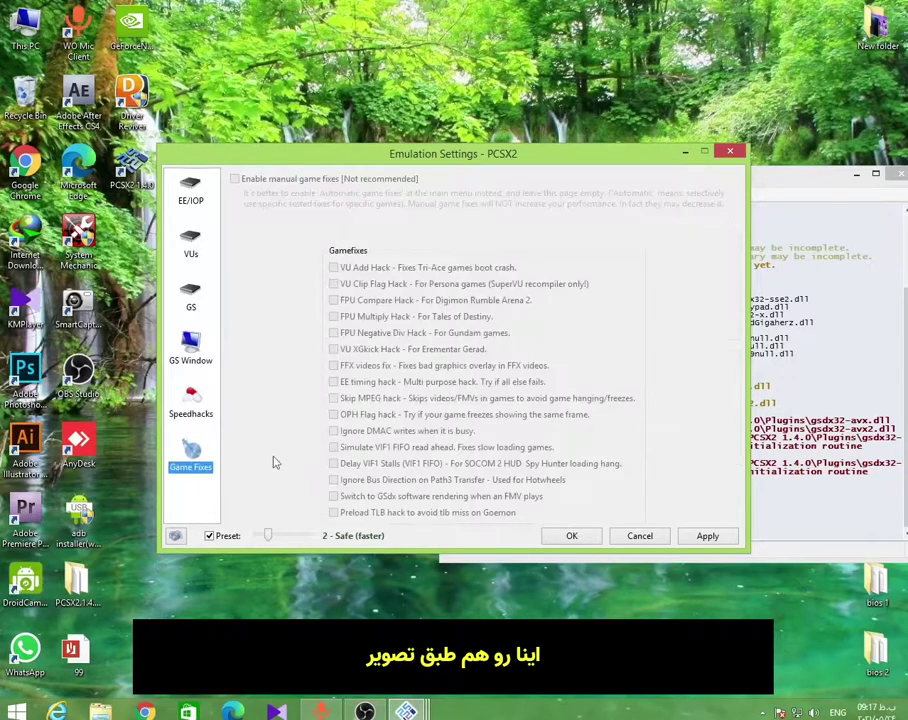
click(195, 408)
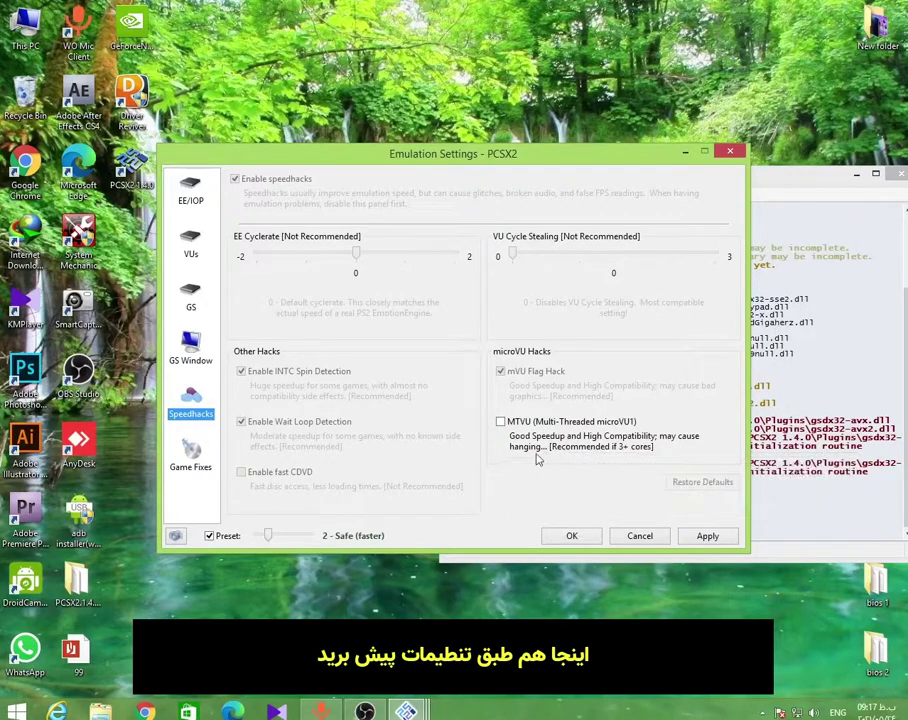
Try enabling MTVU (Multi-Threaded microVU1) and turning off the speed preset, restoring both options.
click(501, 422)
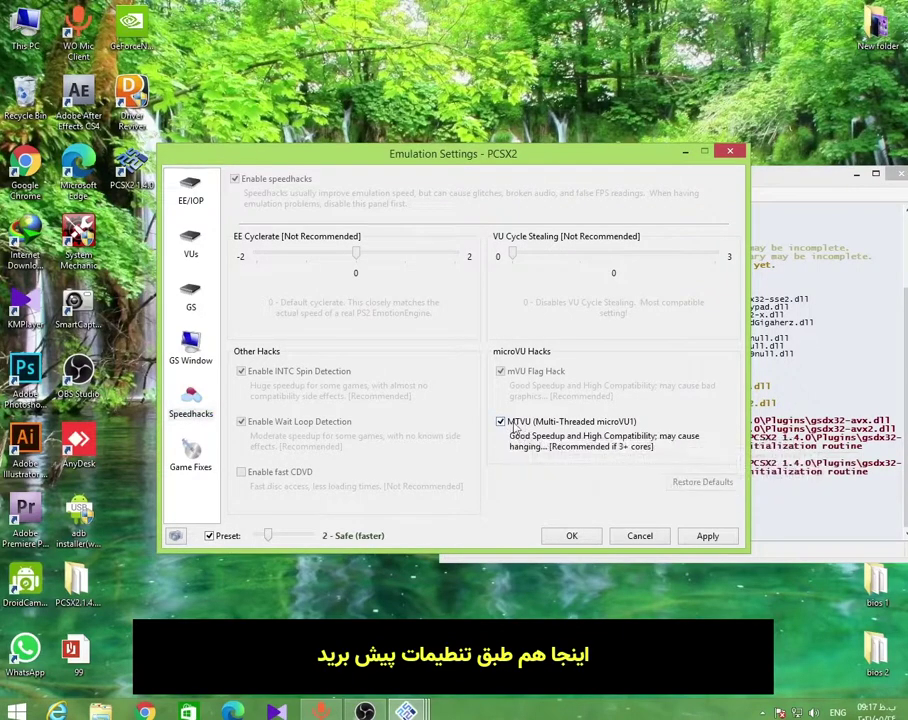
click(501, 423)
click(212, 537)
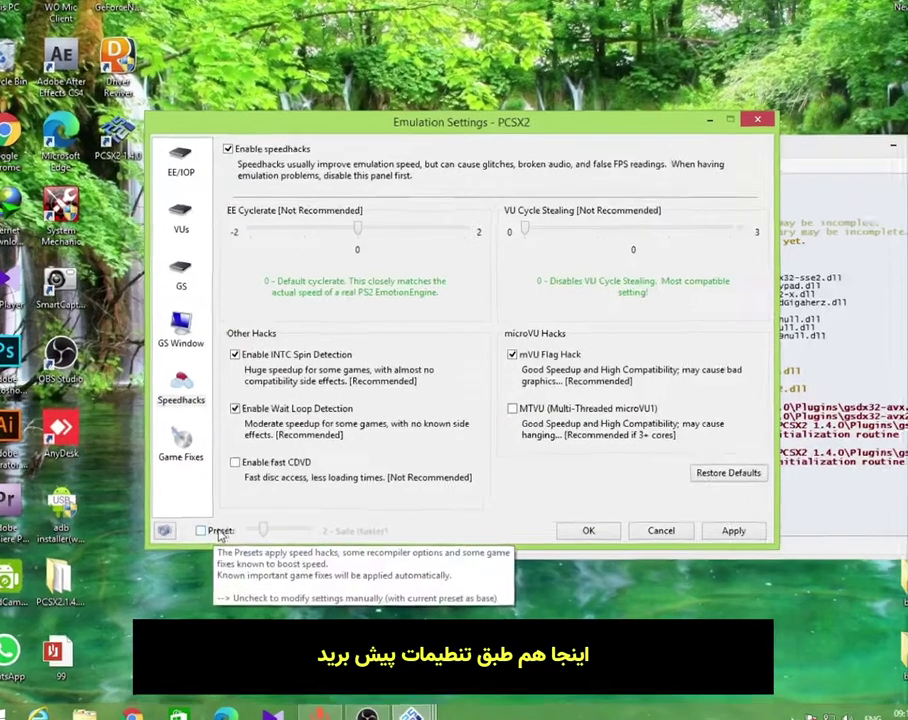
click(219, 536)
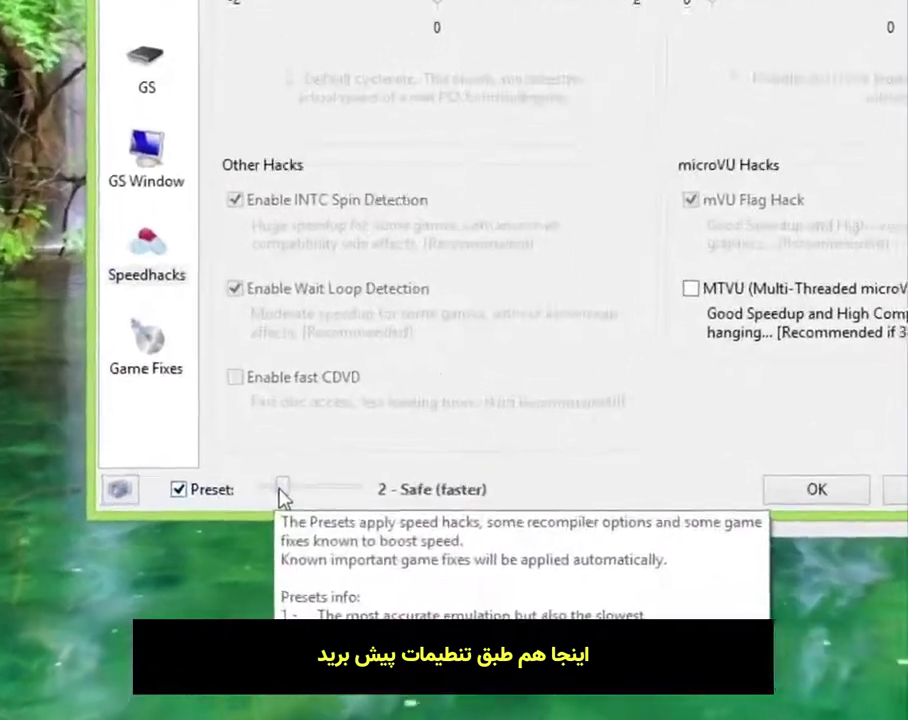
Raise the emulation preset to 6 - Mostly Harmful, apply it and accept the emulation settings.
drag(263, 532, 279, 536)
drag(323, 470, 423, 472)
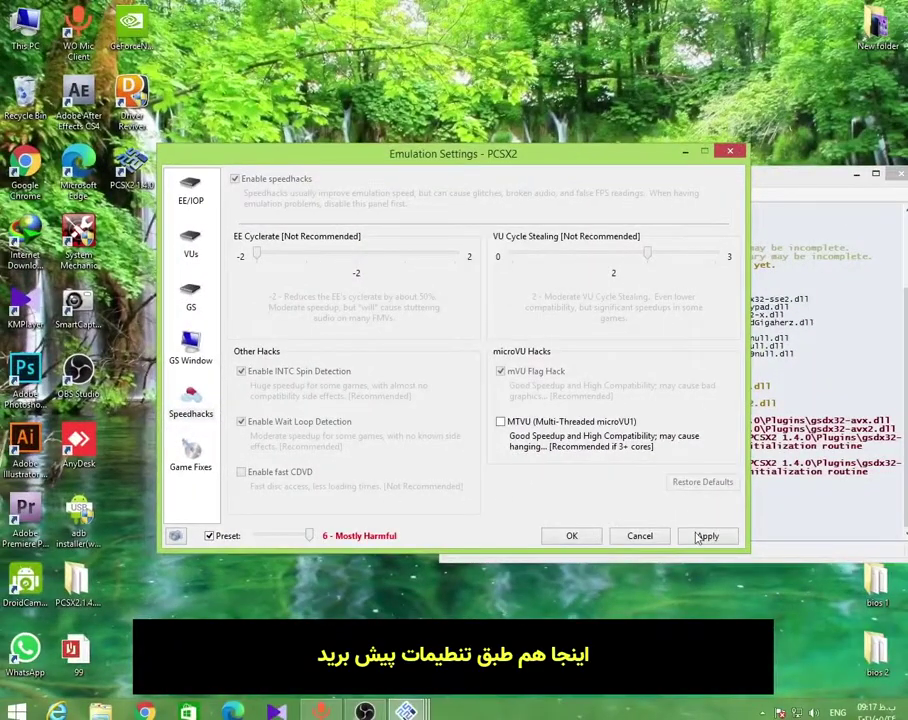
click(703, 537)
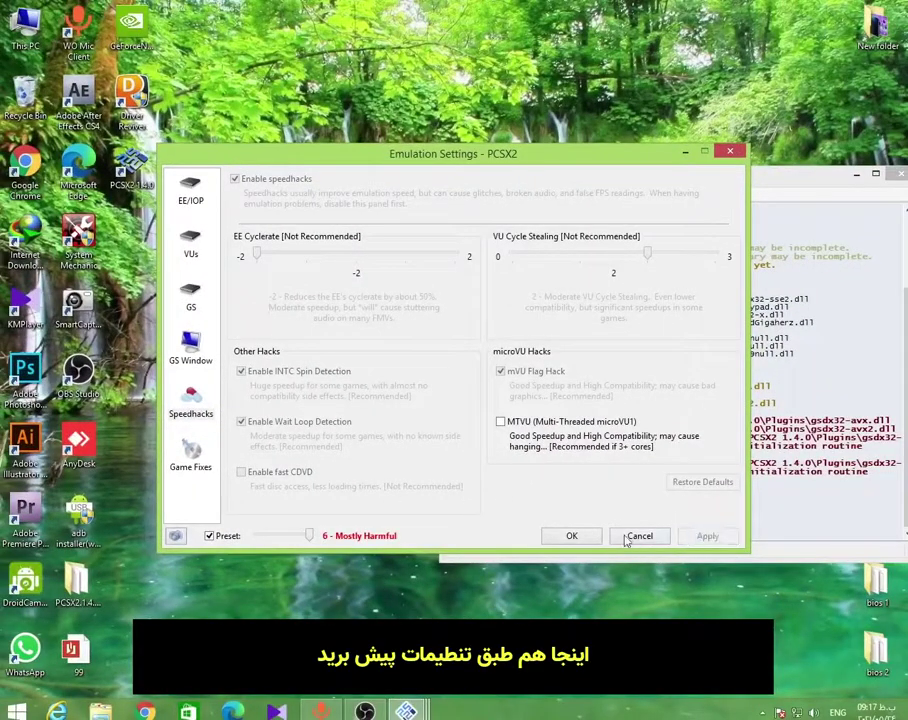
click(572, 537)
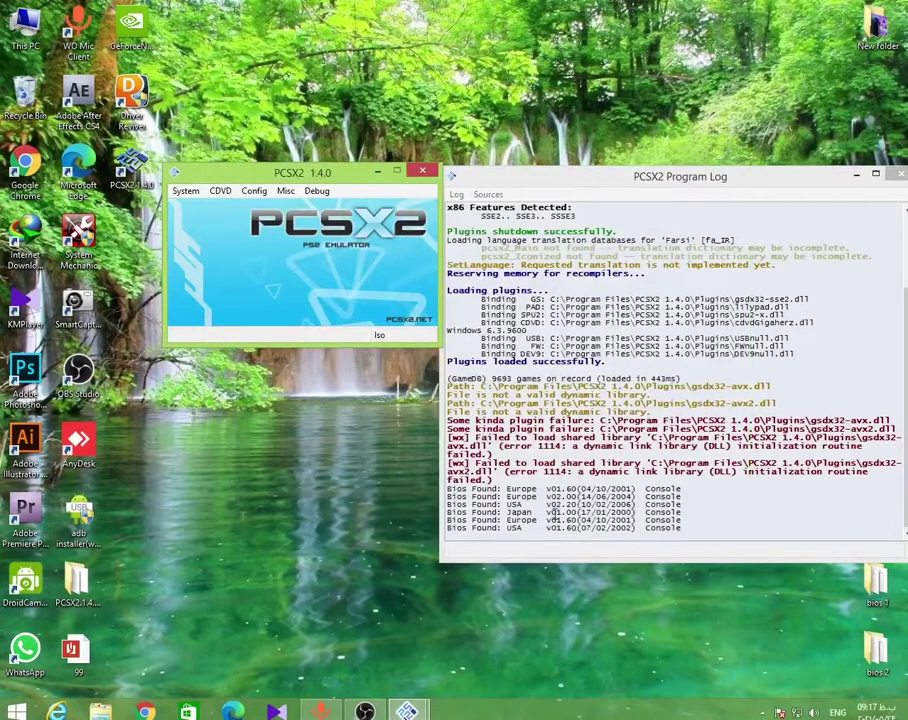
Fast-boot the disc image GOD 2 (iso) from the God of War II folder inside God of War II Farsi on the desktop.
click(185, 190)
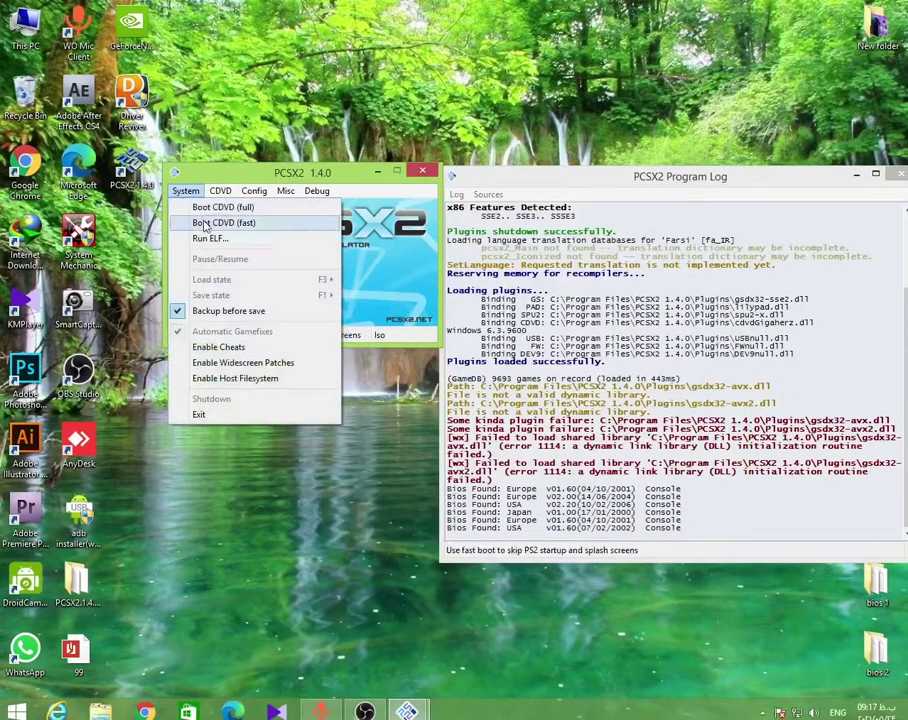
click(208, 222)
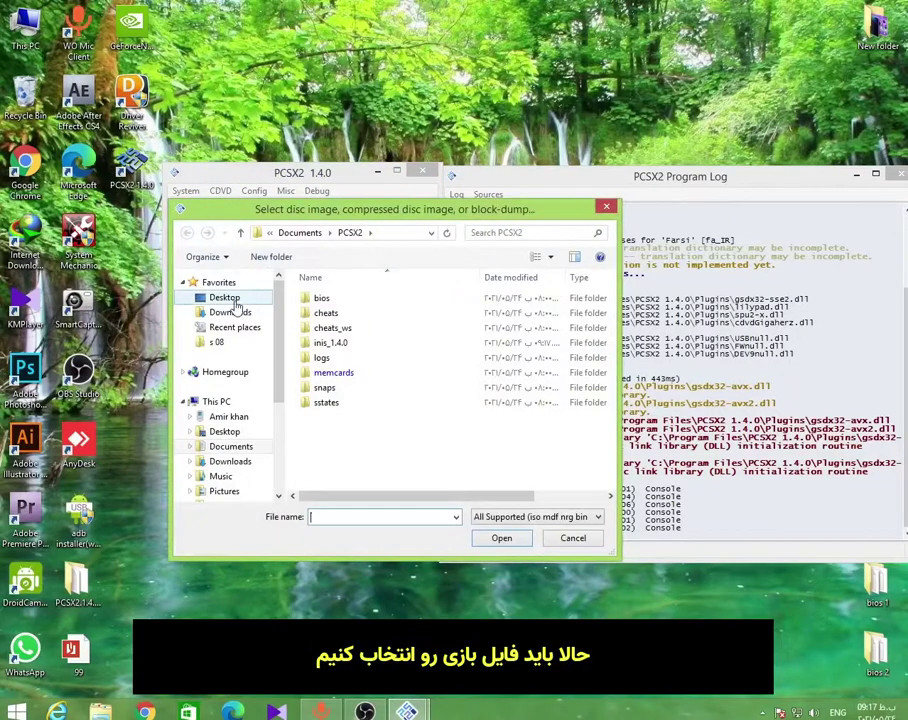
click(240, 301)
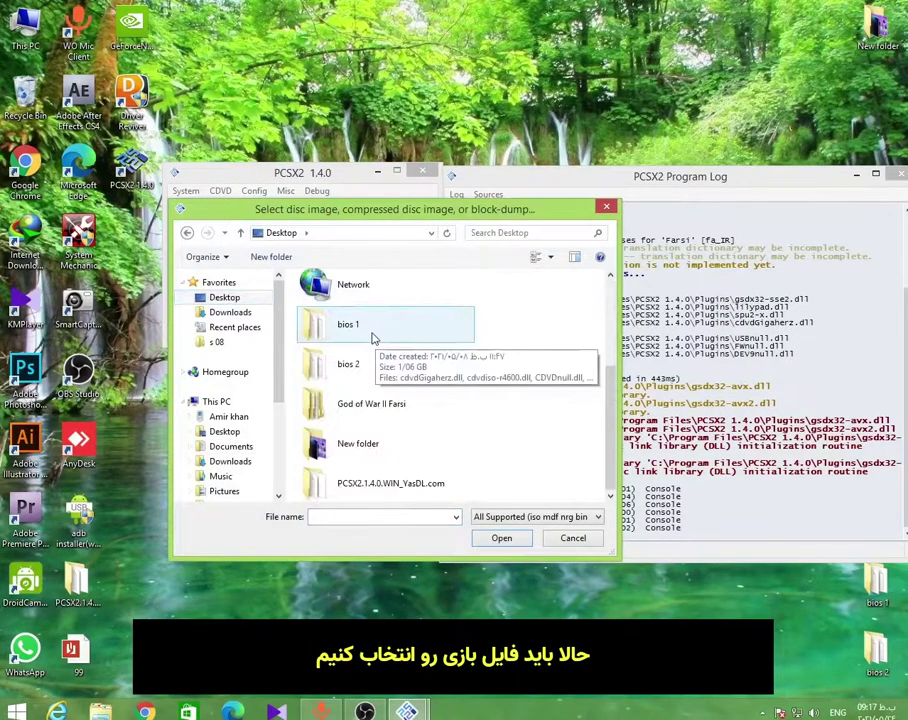
double_click(376, 404)
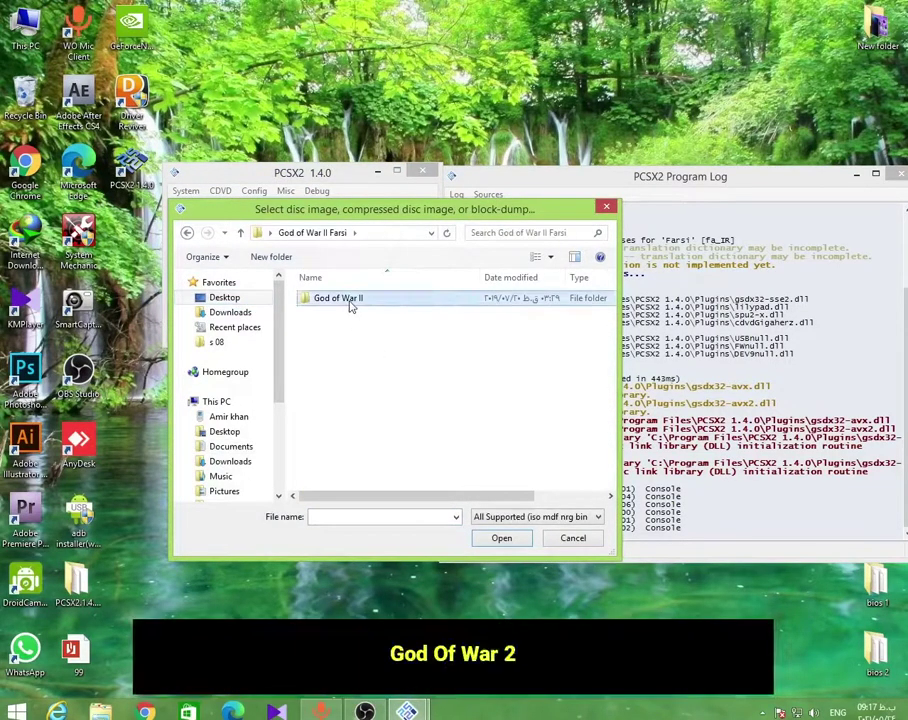
double_click(345, 298)
click(350, 300)
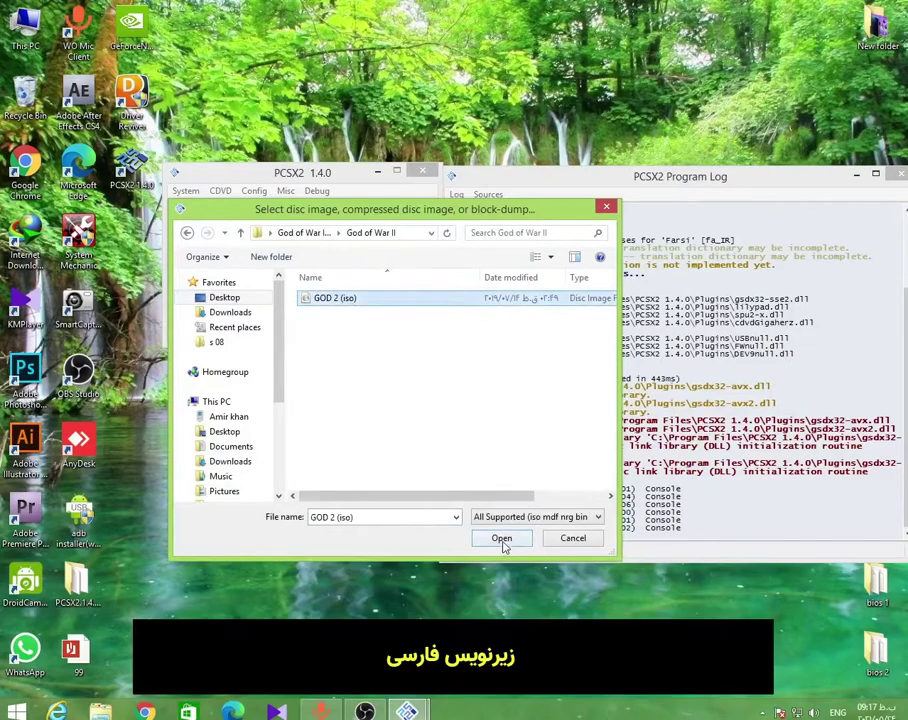
click(502, 540)
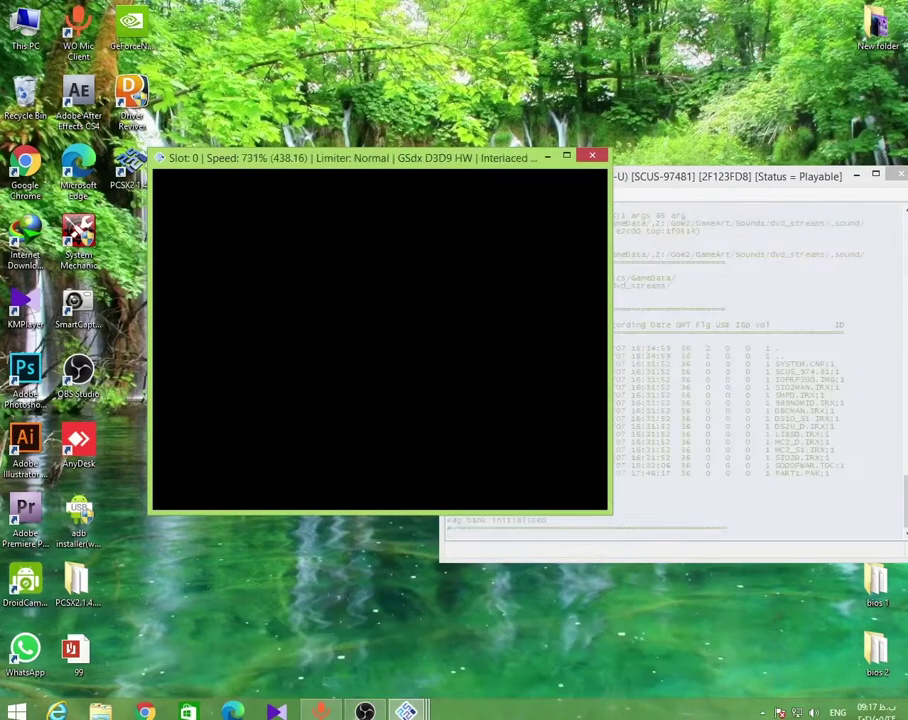
View the running game in full screen and return it to windowed mode.
key(alt+Return)
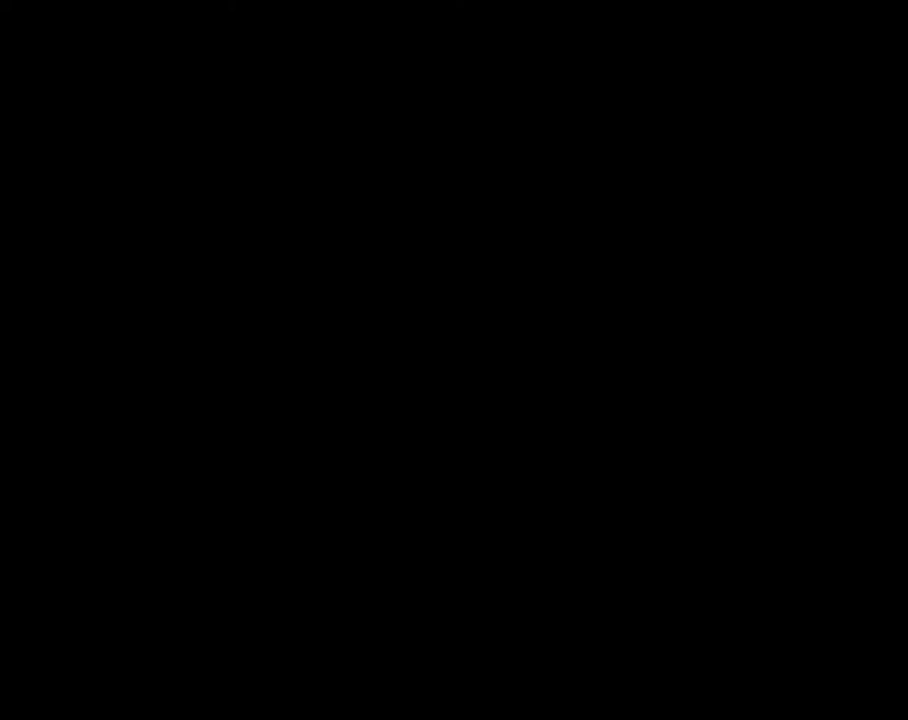
key(alt+Return)
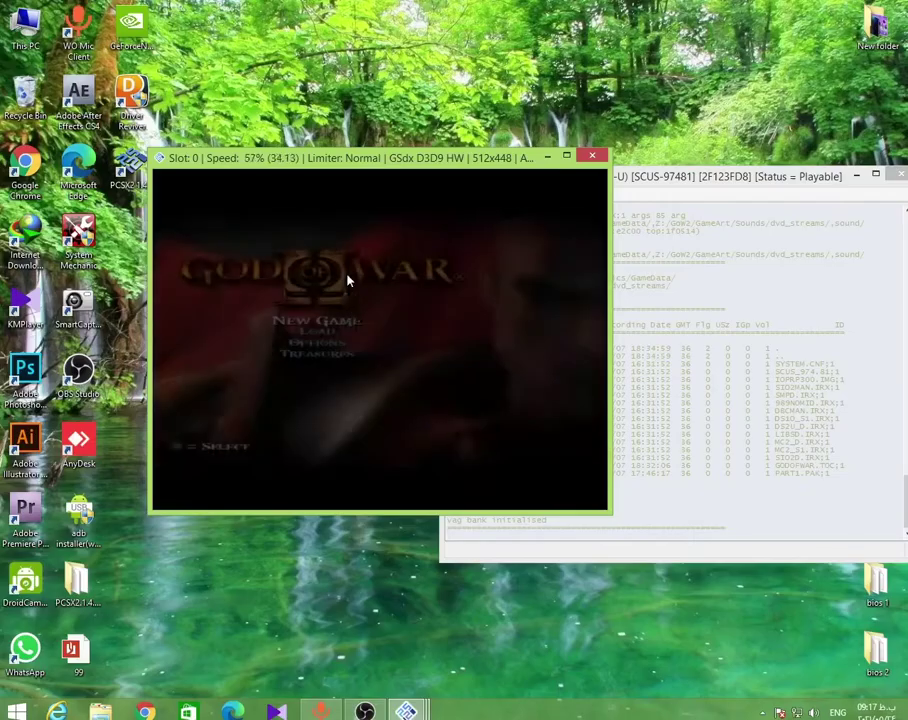
drag(355, 159, 548, 155)
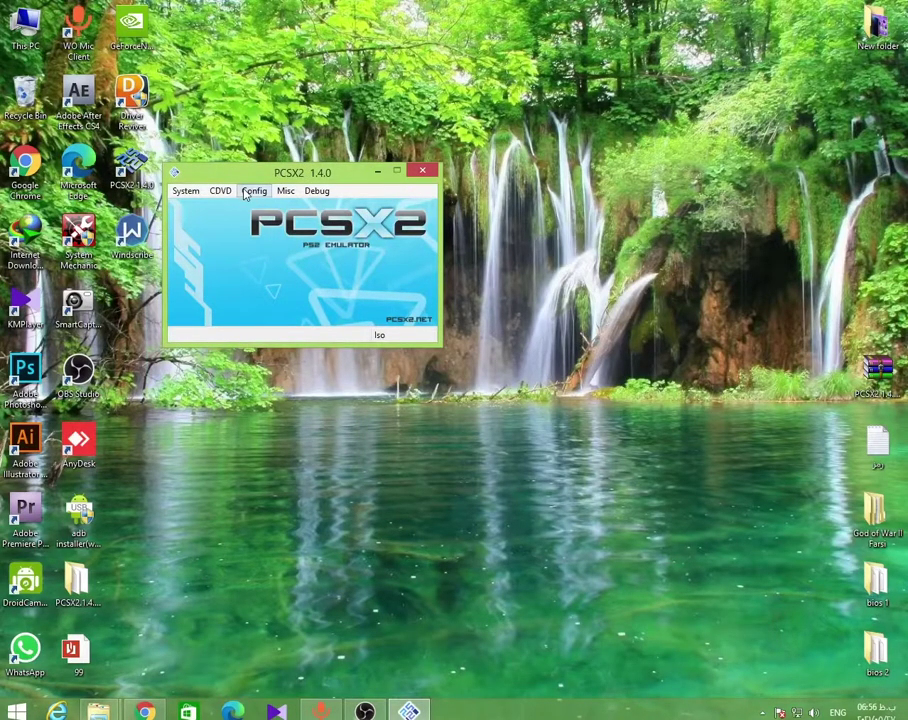
In the controller plugin settings for Pad 1, bind the left analog stick's four directions to the matching keyboard arrow keys.
click(246, 192)
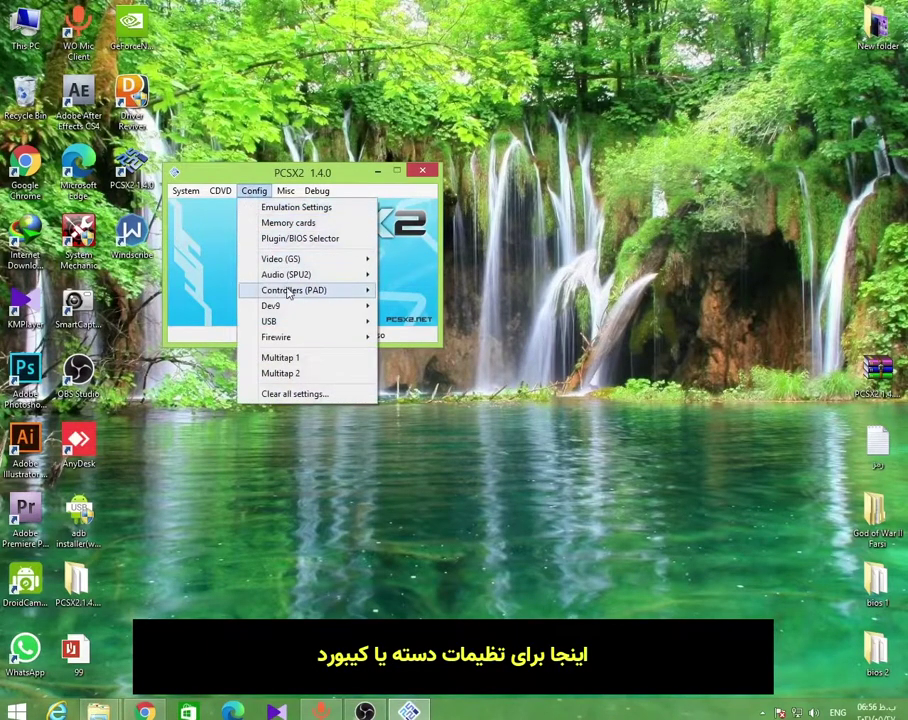
mouse_move(290, 291)
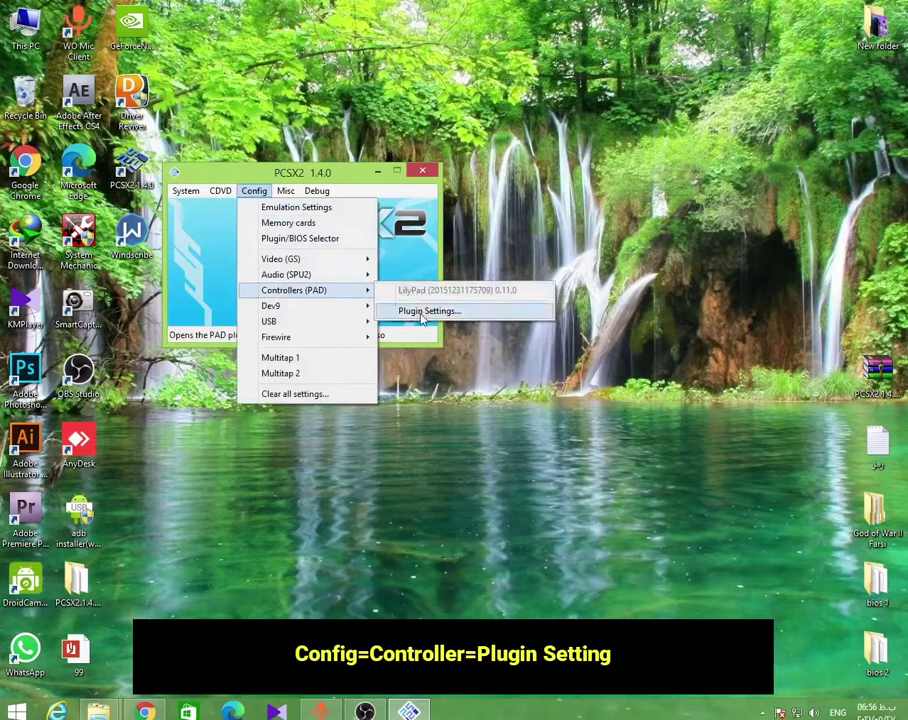
click(421, 312)
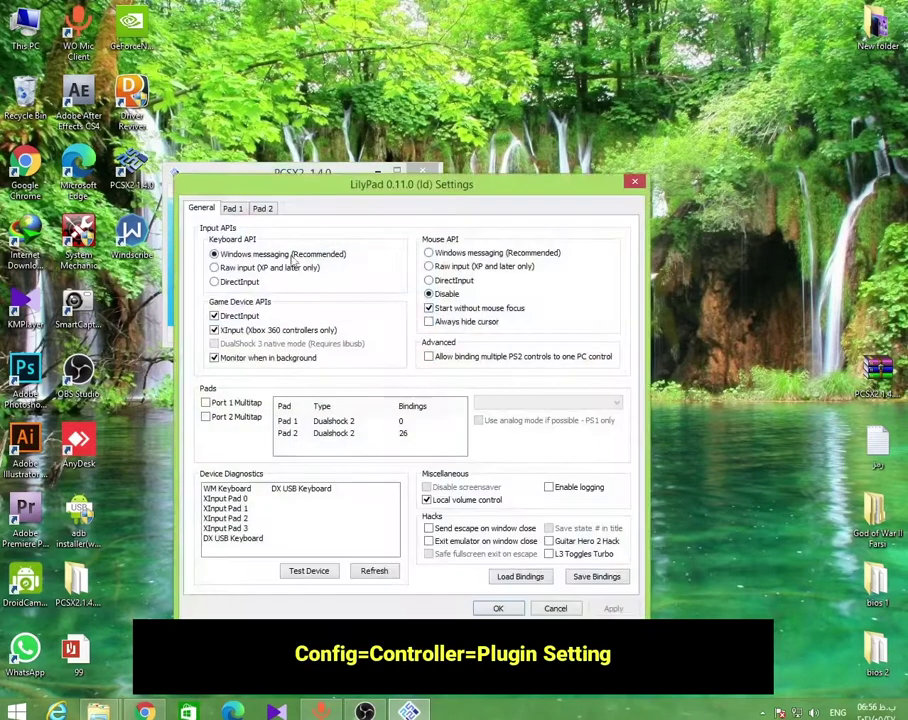
click(233, 210)
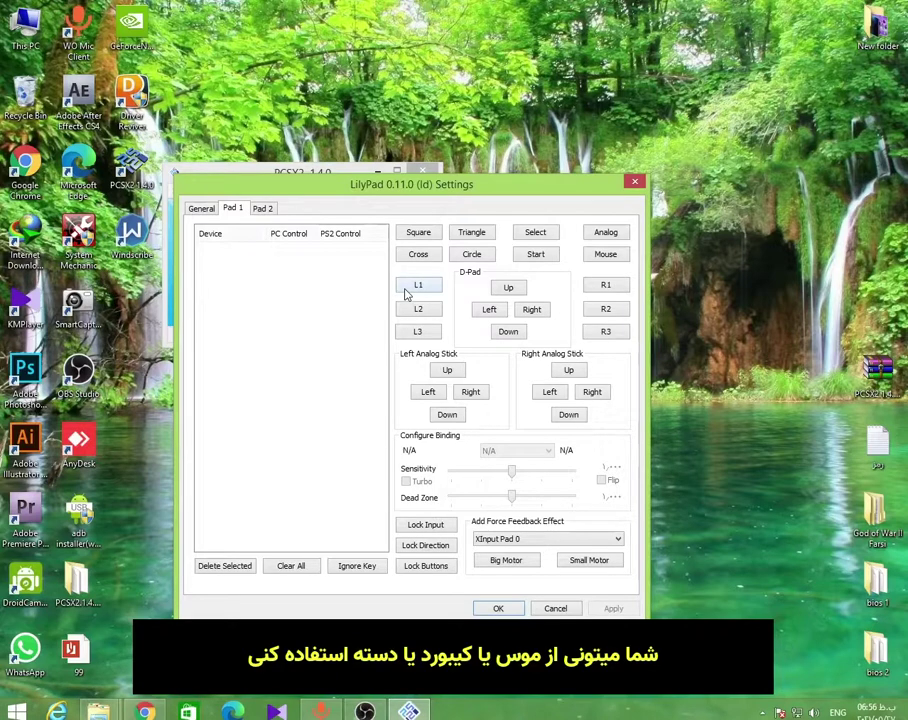
click(447, 371)
key(Up)
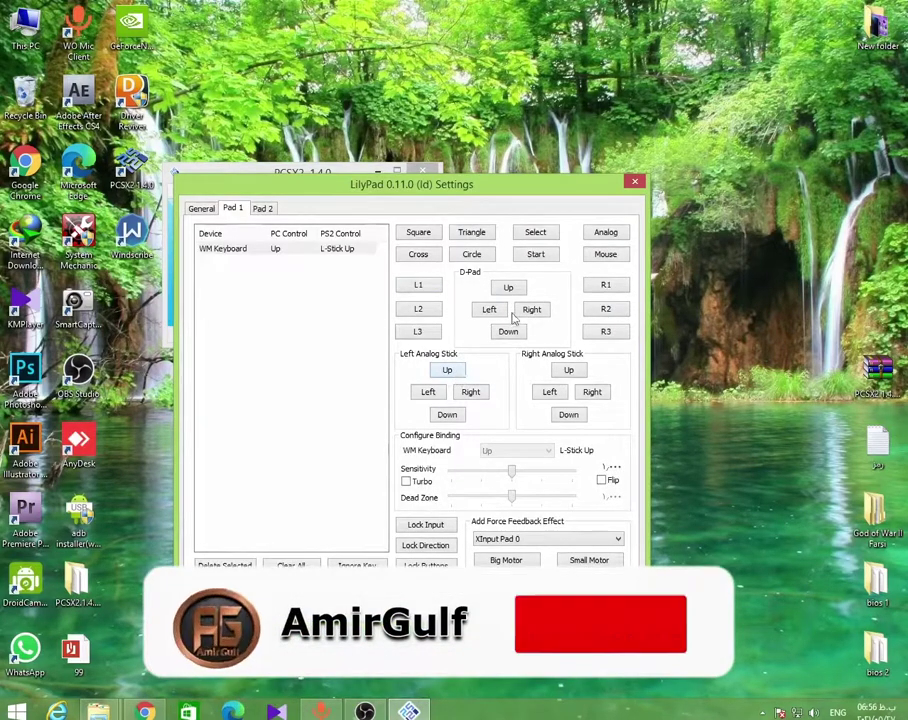
click(471, 392)
key(Right)
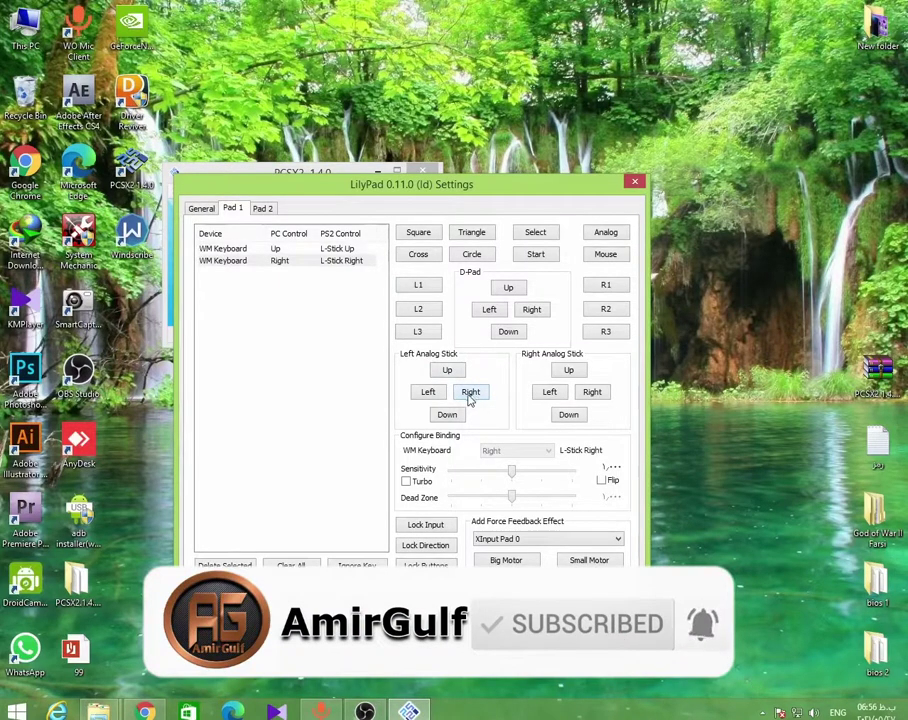
click(463, 415)
key(Down)
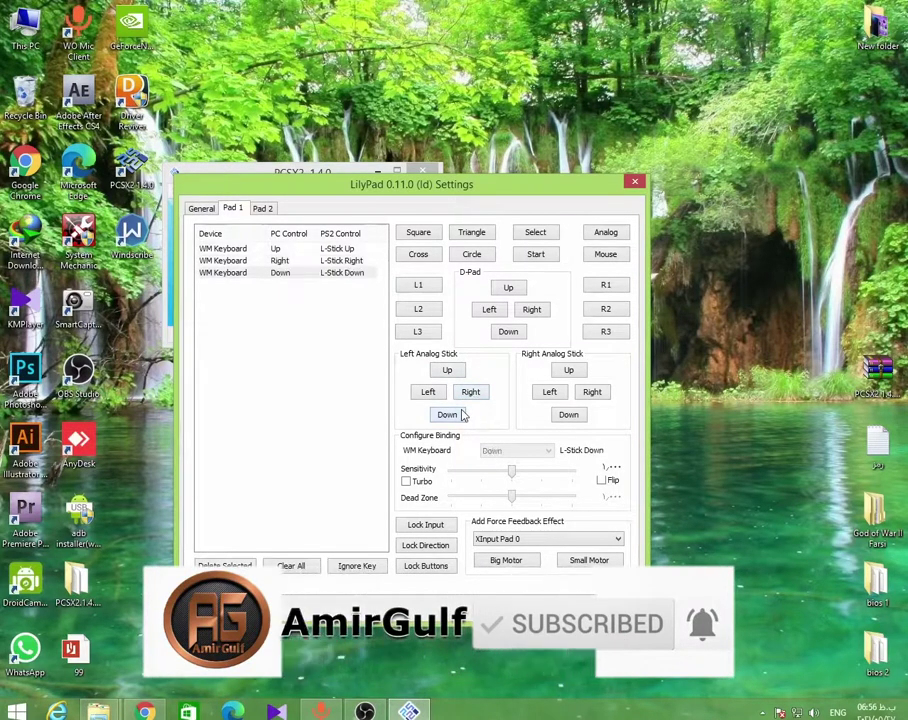
click(437, 396)
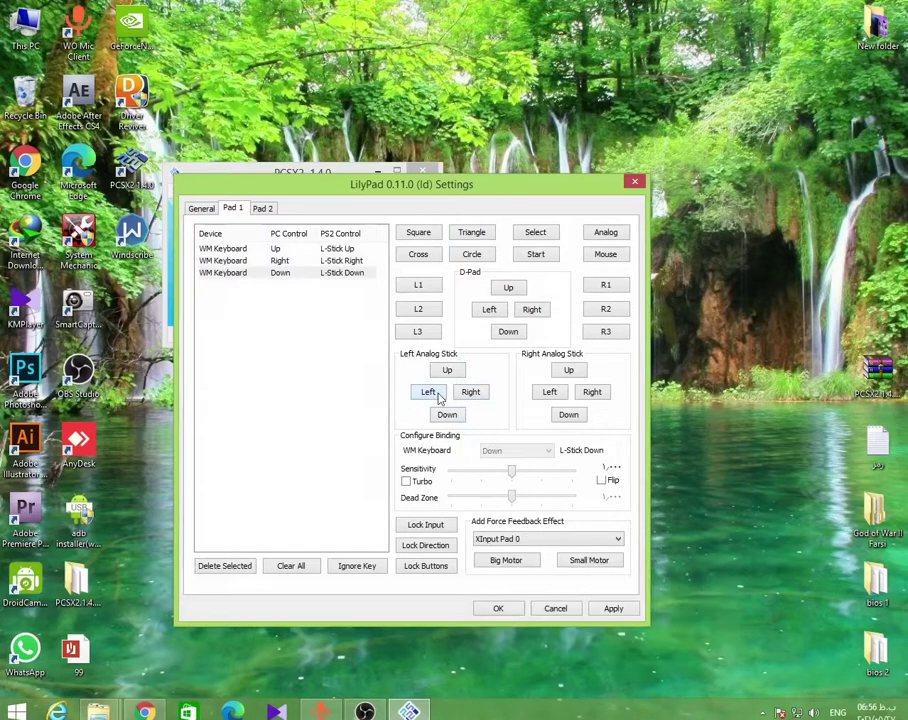
key(Left)
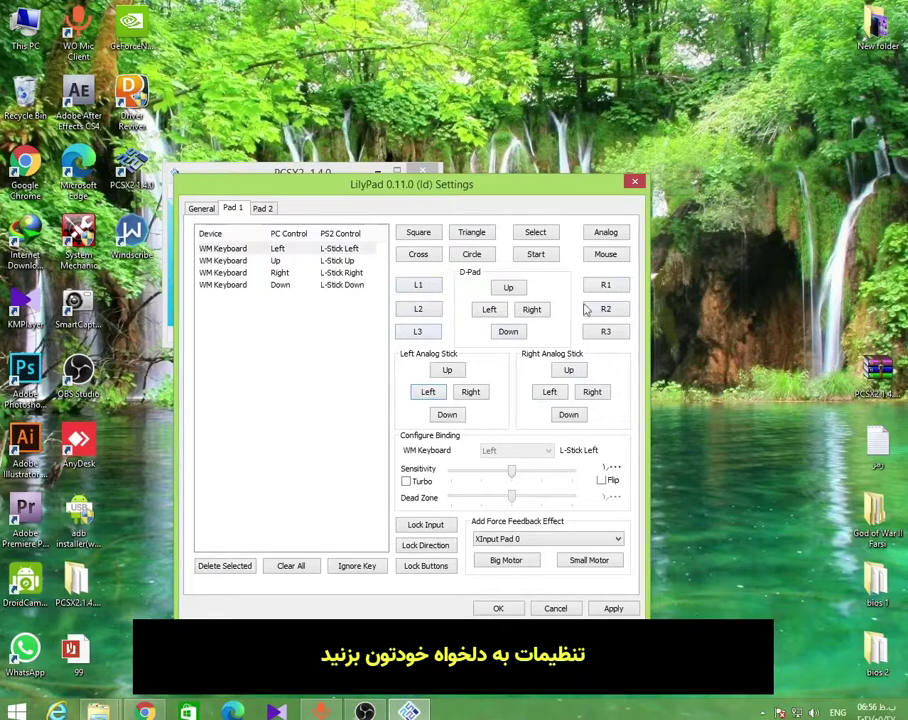
Bind Pad 1's Start to Enter and Select to Backspace.
click(537, 256)
key(Return)
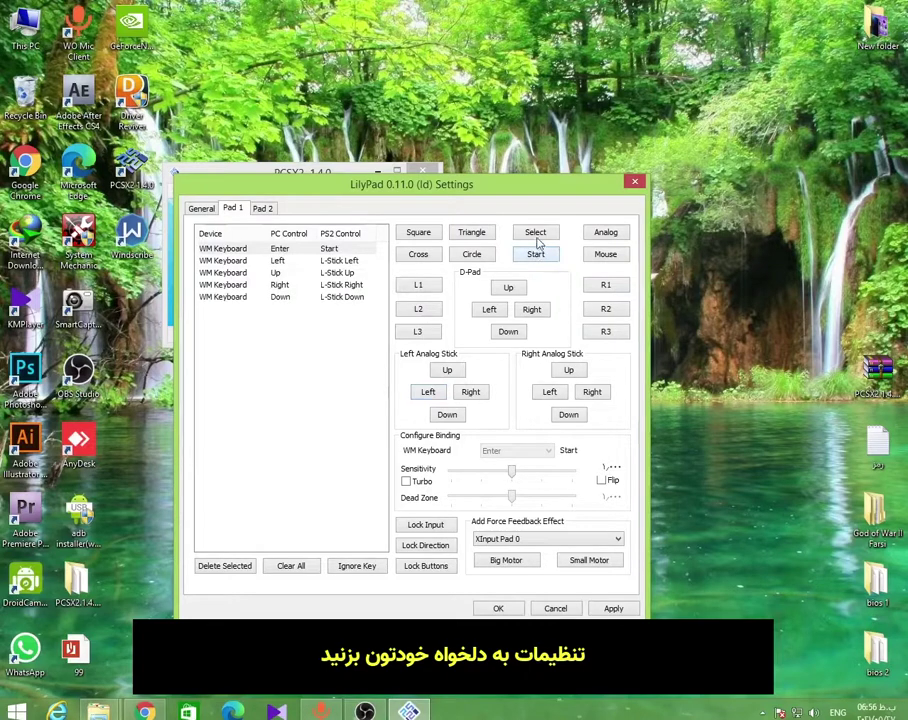
click(537, 242)
key(BackSpace)
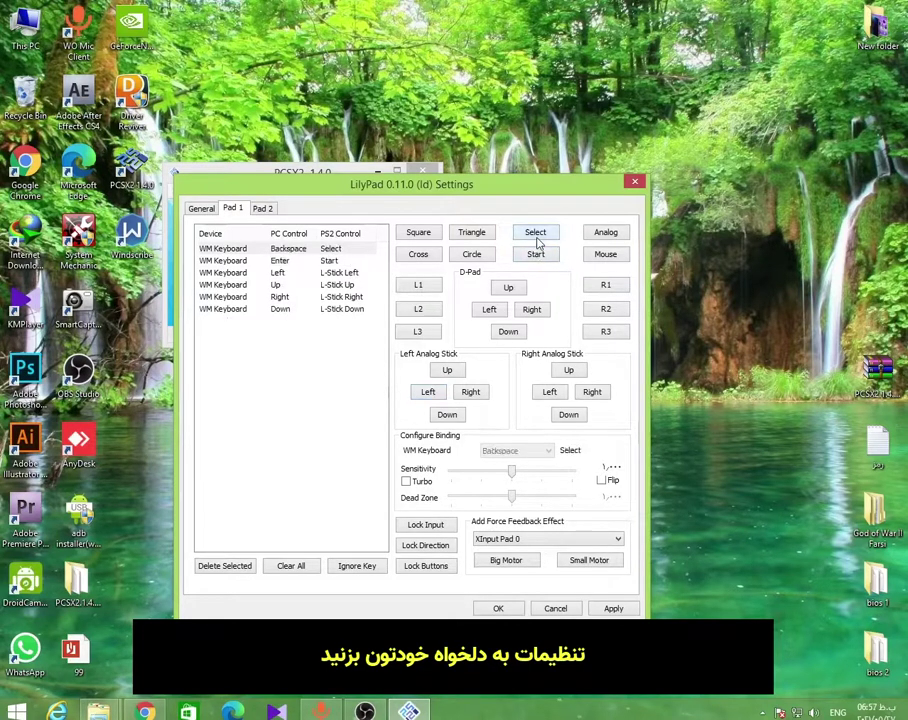
Bind Pad 1's Cross to K, Circle to L, Triangle to I and Square to J, apply the bindings and close the settings.
click(419, 255)
key(k)
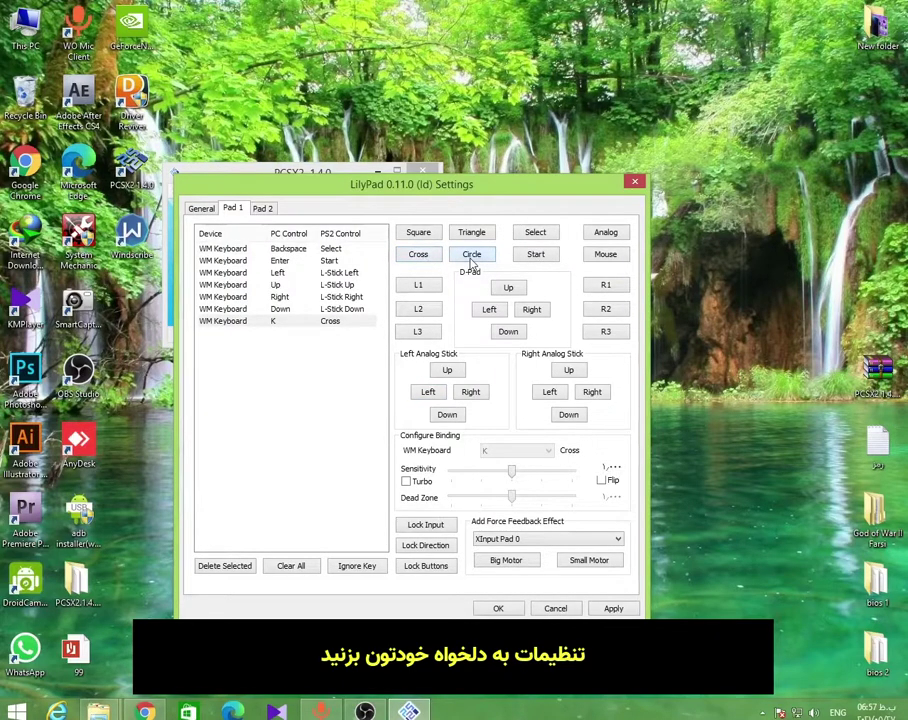
click(471, 257)
key(l)
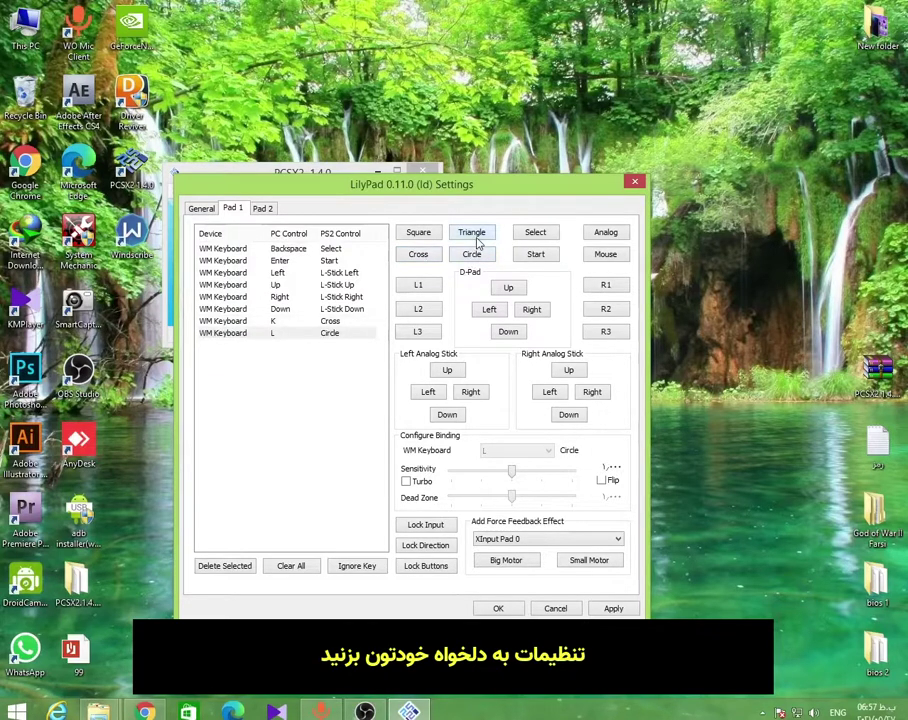
click(472, 235)
key(i)
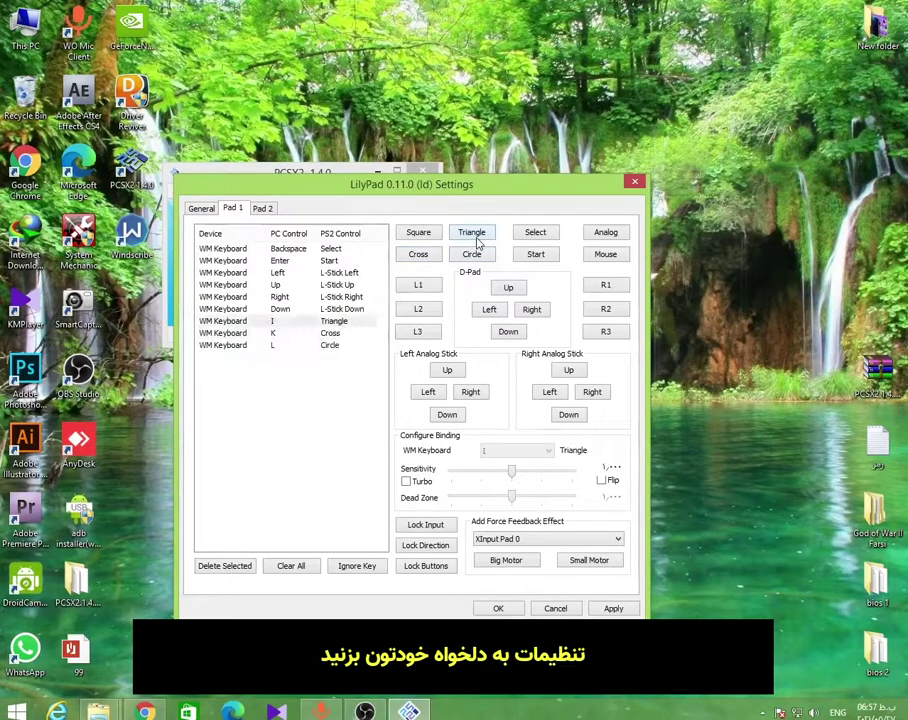
click(408, 236)
key(j)
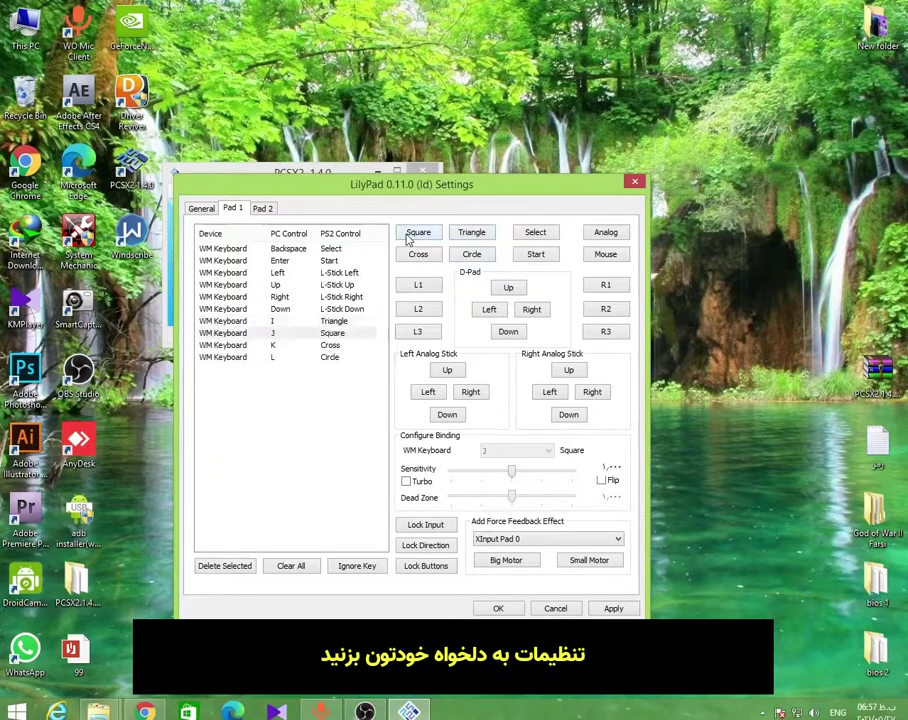
click(613, 609)
click(536, 611)
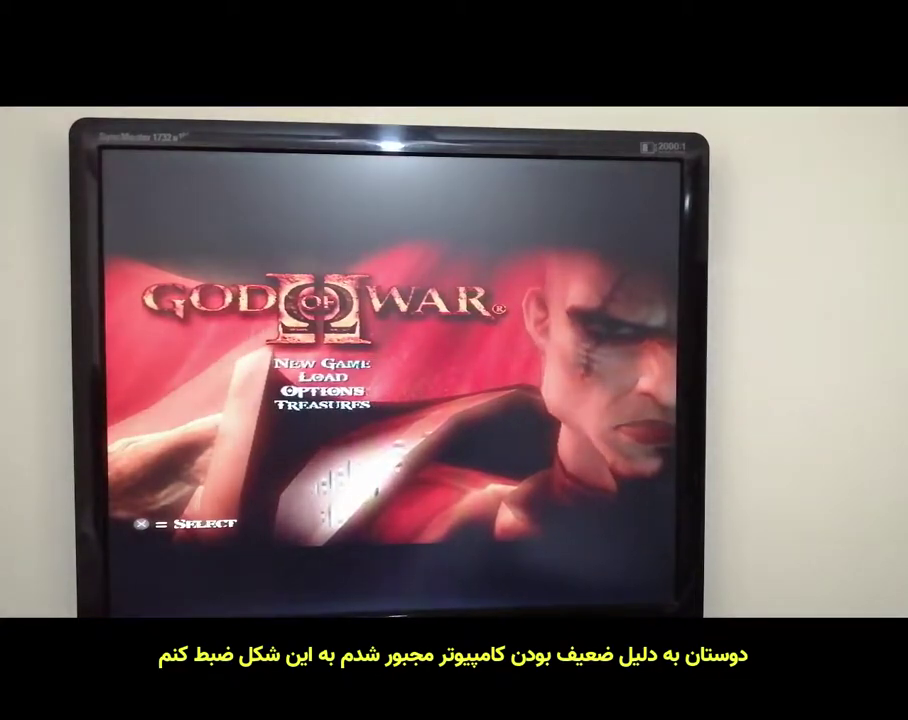
key(Return)
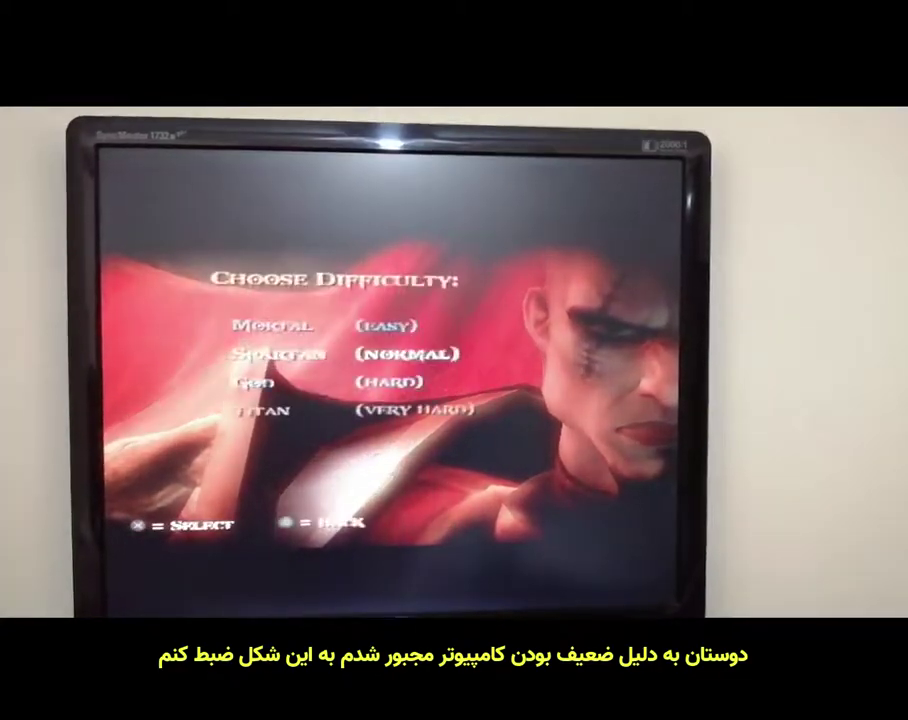
key(Return)
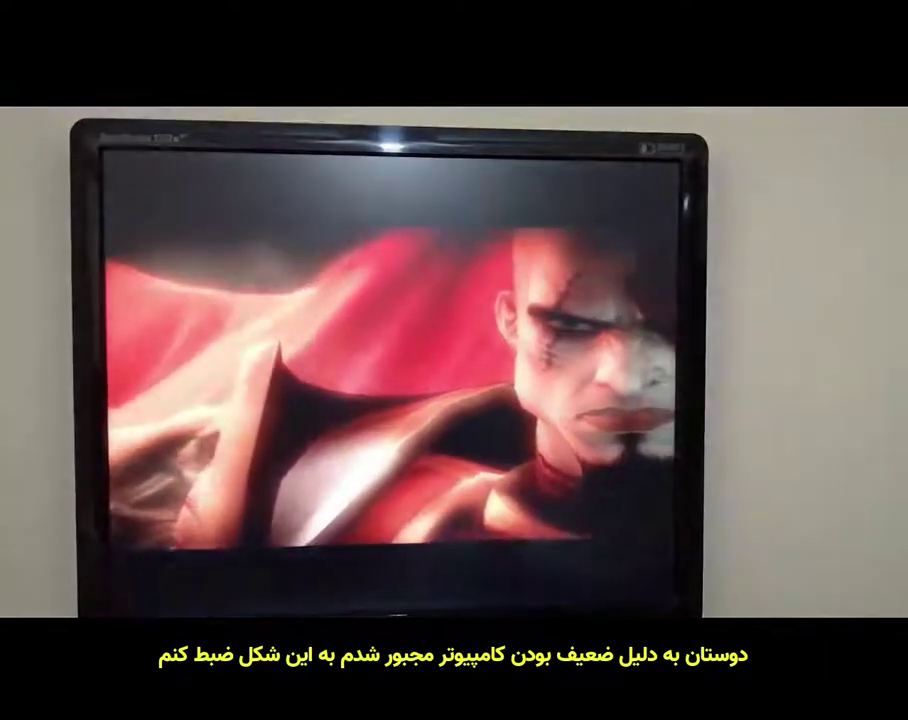